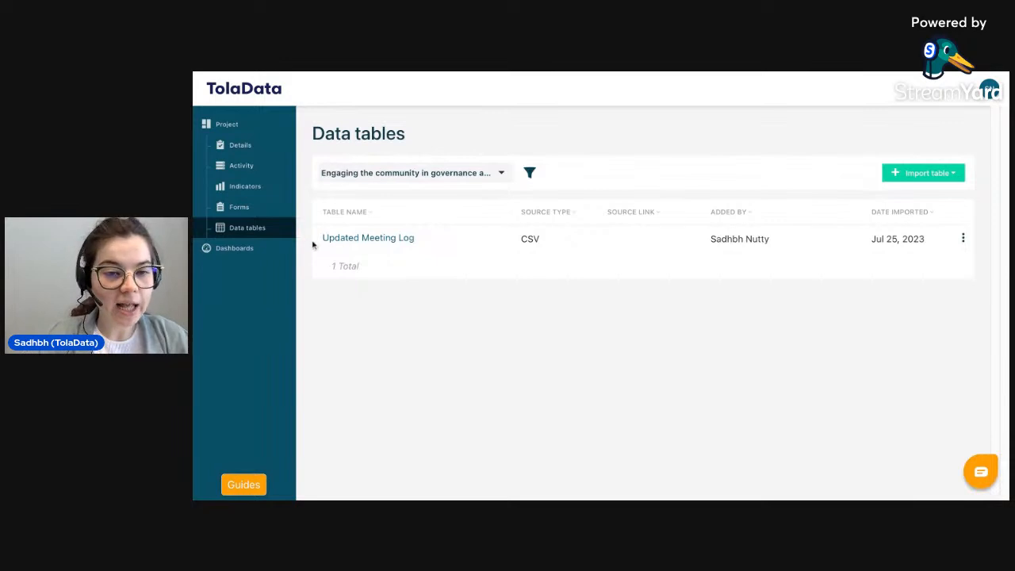
Open the Updated Meeting Log data table and review its columns and rows.
click(358, 239)
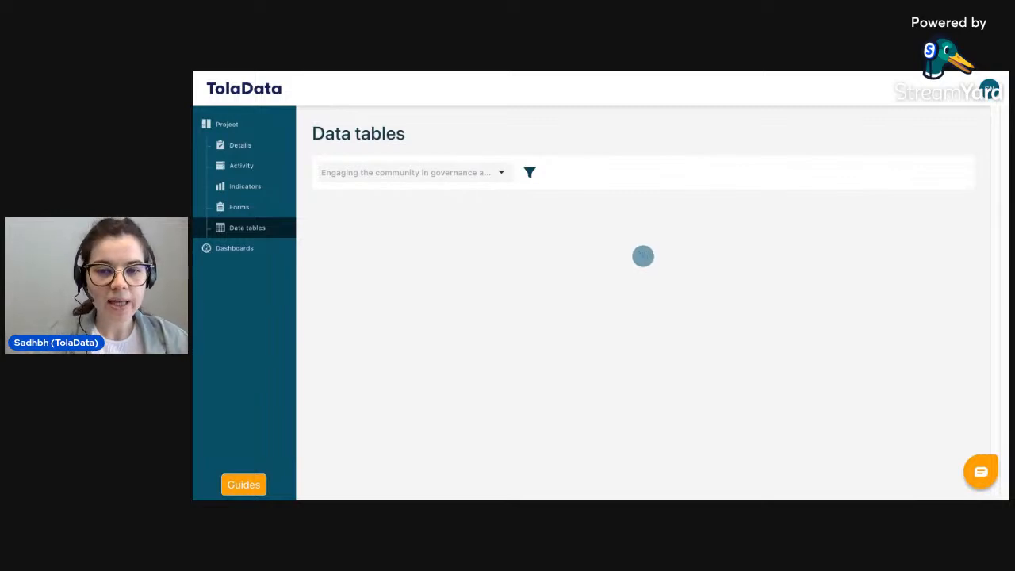
scroll(650, 318, down, 1)
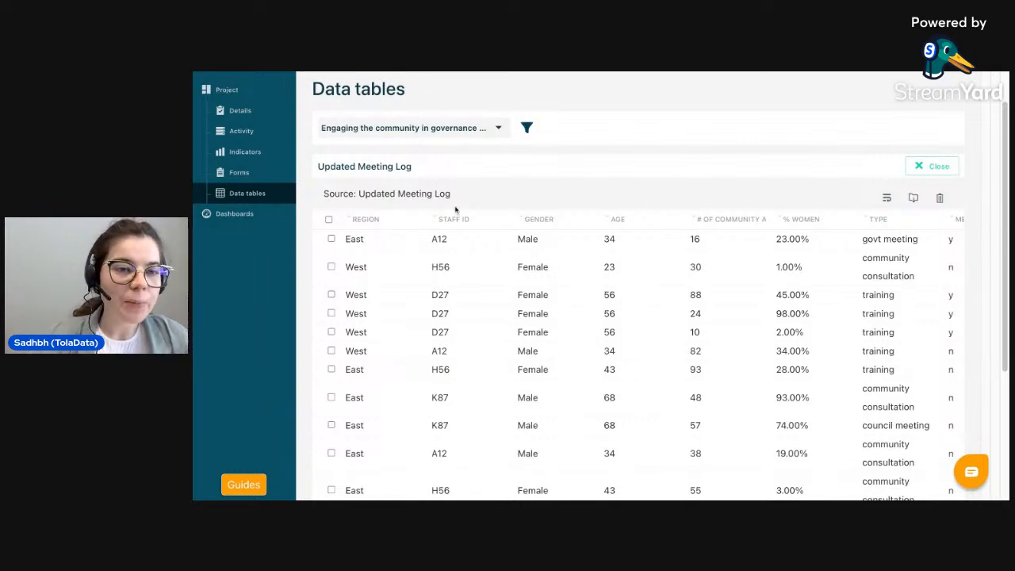
Start a new collected data entry for the indicator "% of workshop attendees who are women", pulling its value from a data table.
click(253, 153)
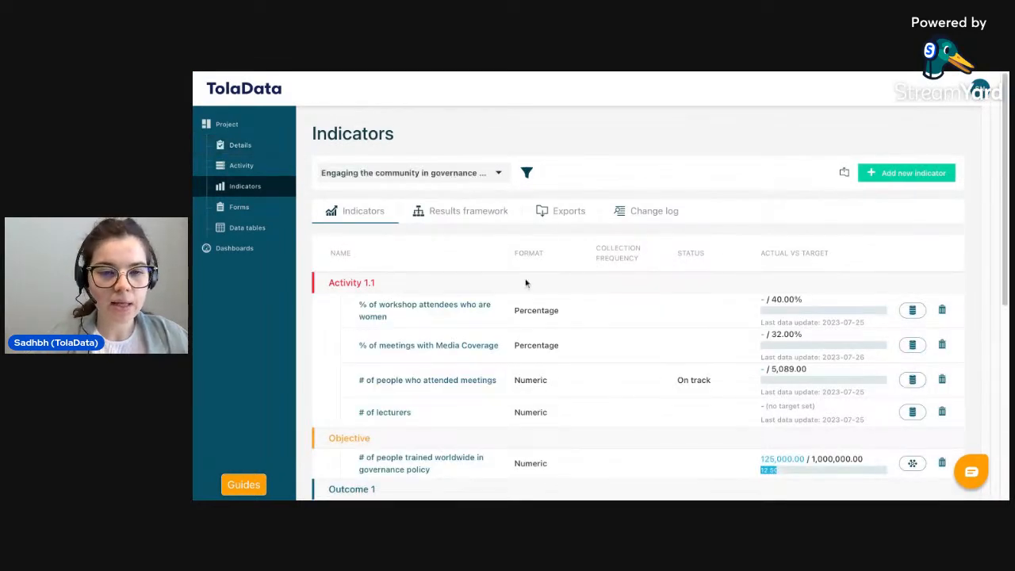
scroll(526, 284, down, 2)
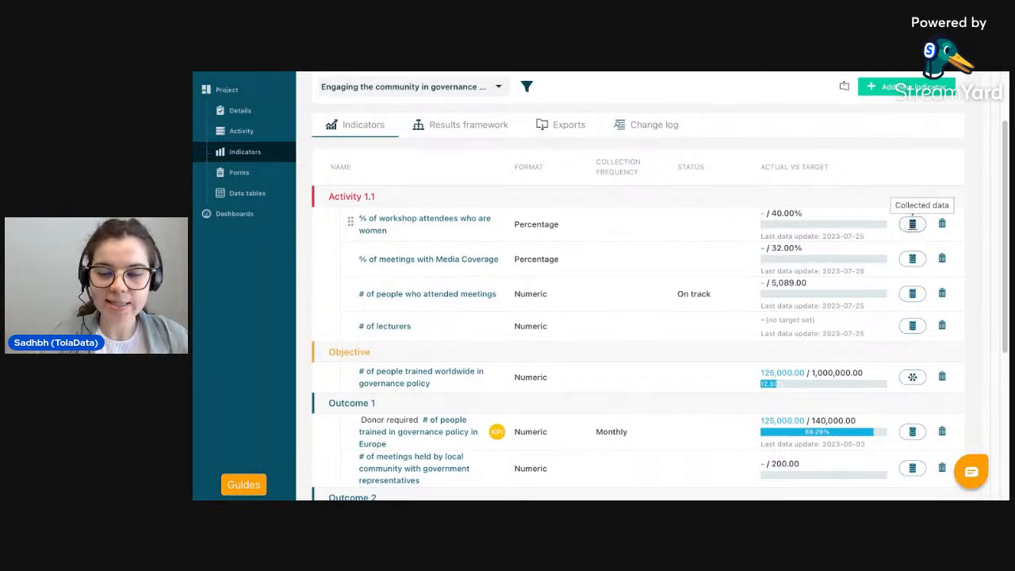
click(913, 224)
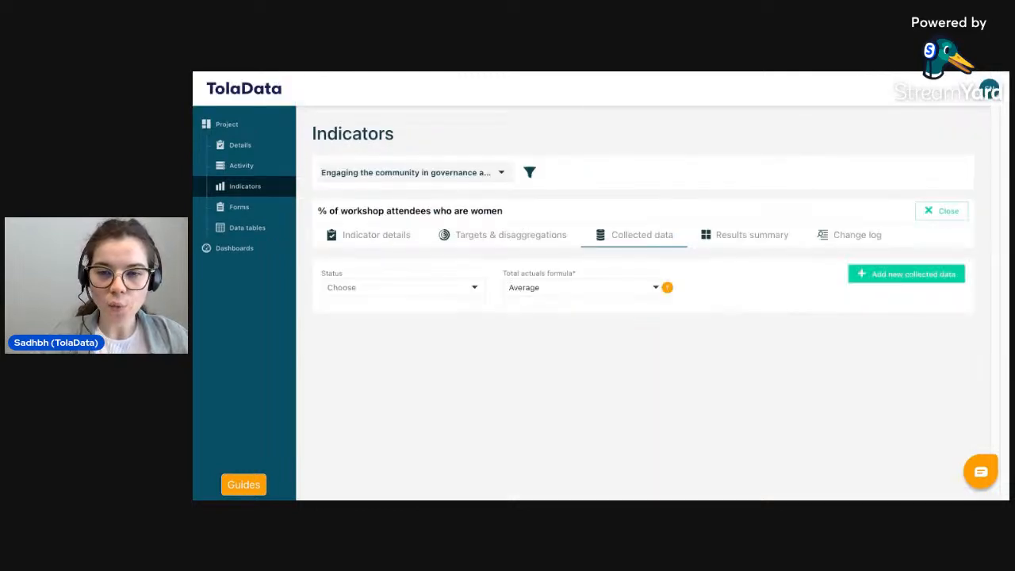
click(909, 277)
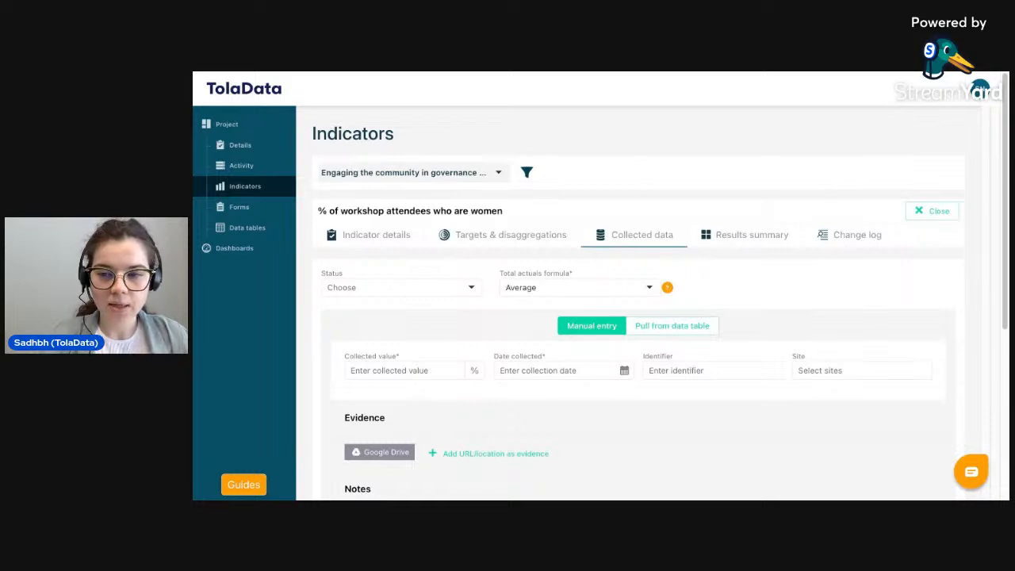
scroll(639, 302, down, 2)
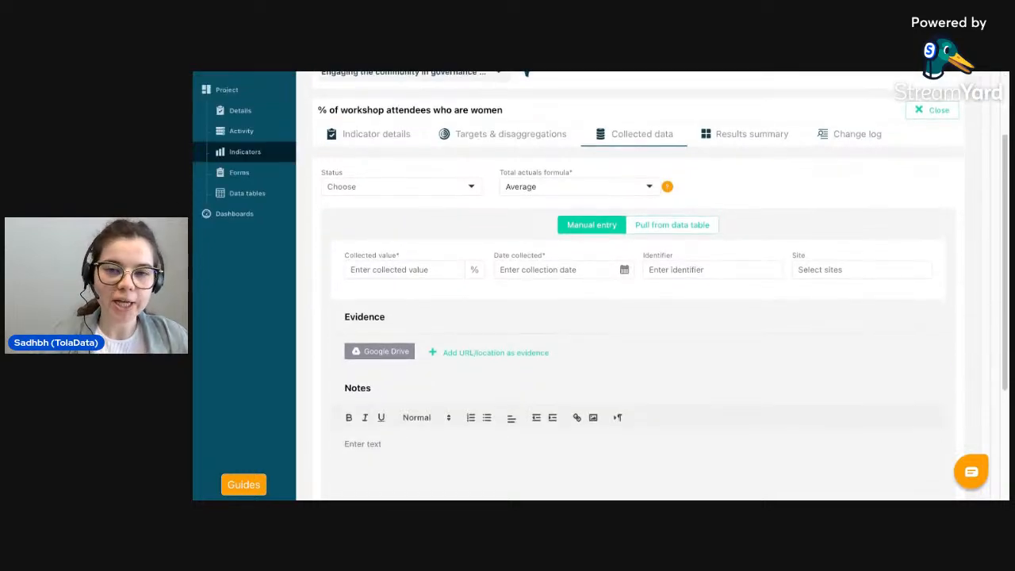
click(678, 235)
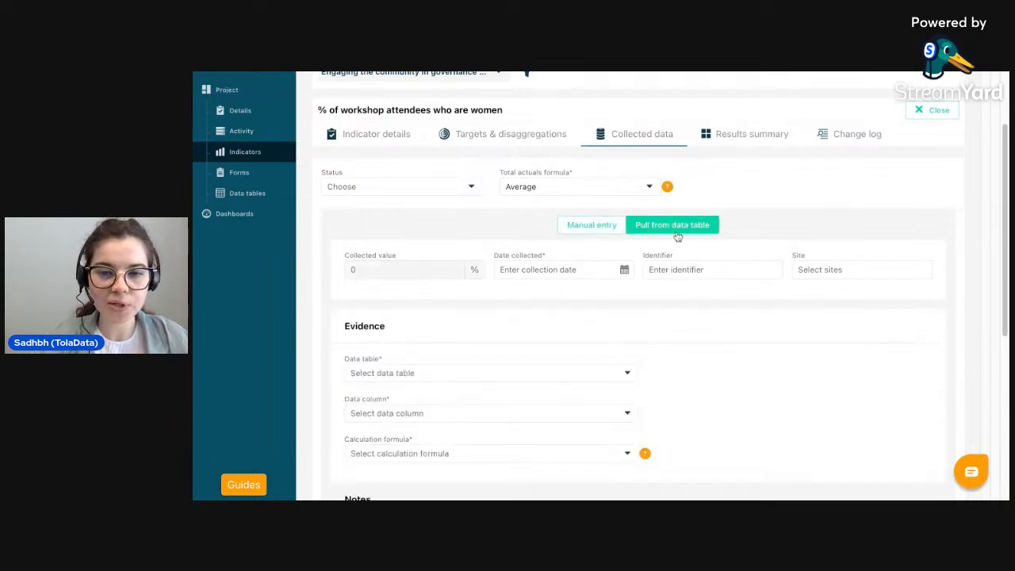
Set the entry's collection date to 30.06.2023, its identifier to June Count and its site to Berlin.
scroll(620, 171, down, 2)
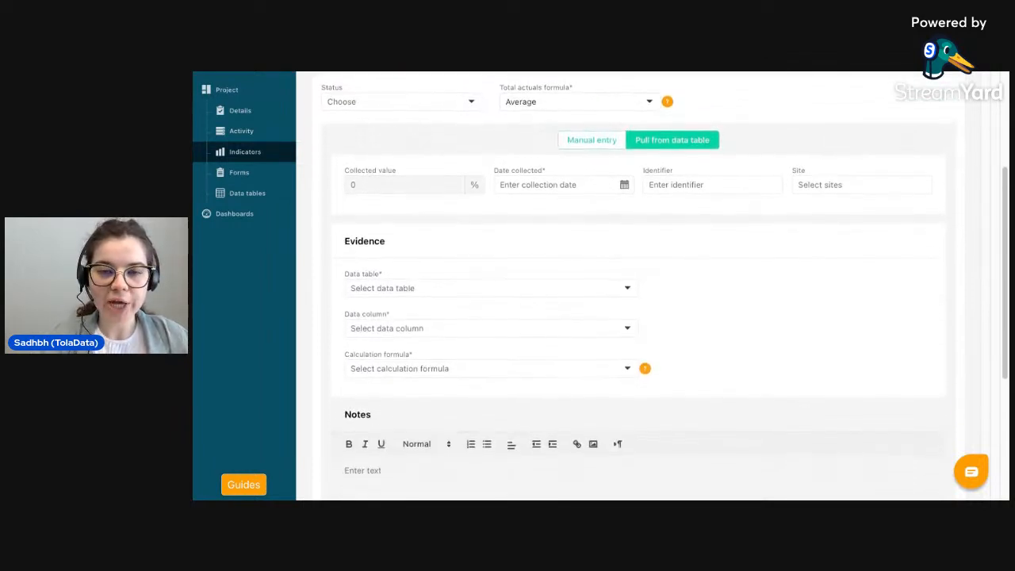
click(624, 181)
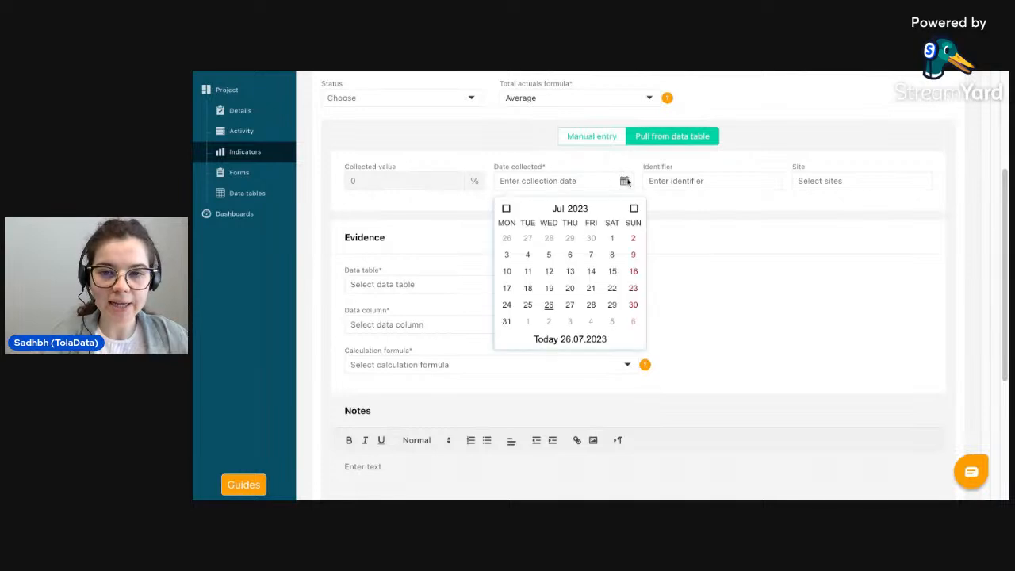
click(506, 210)
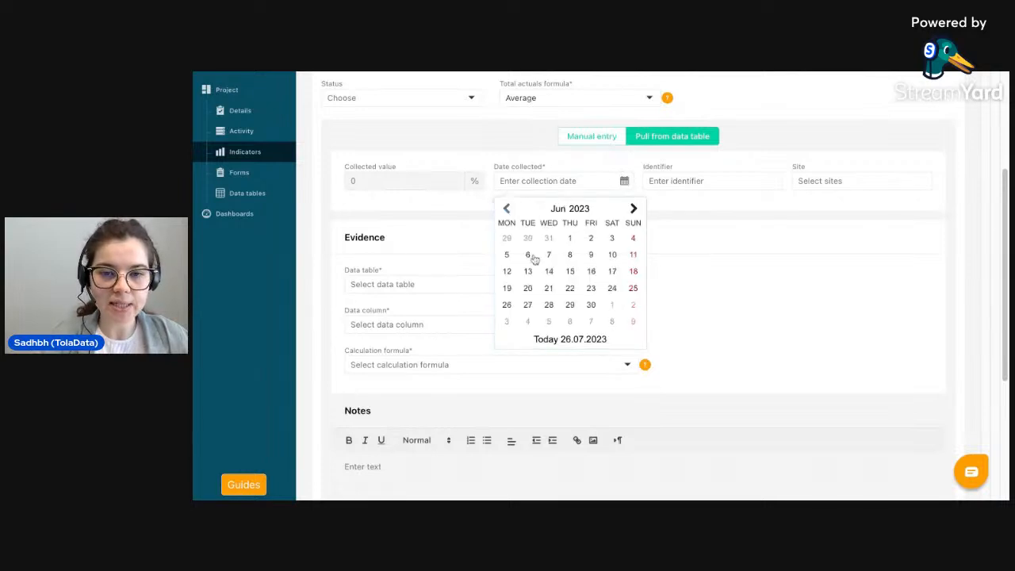
click(591, 306)
click(678, 182)
text(June Count)
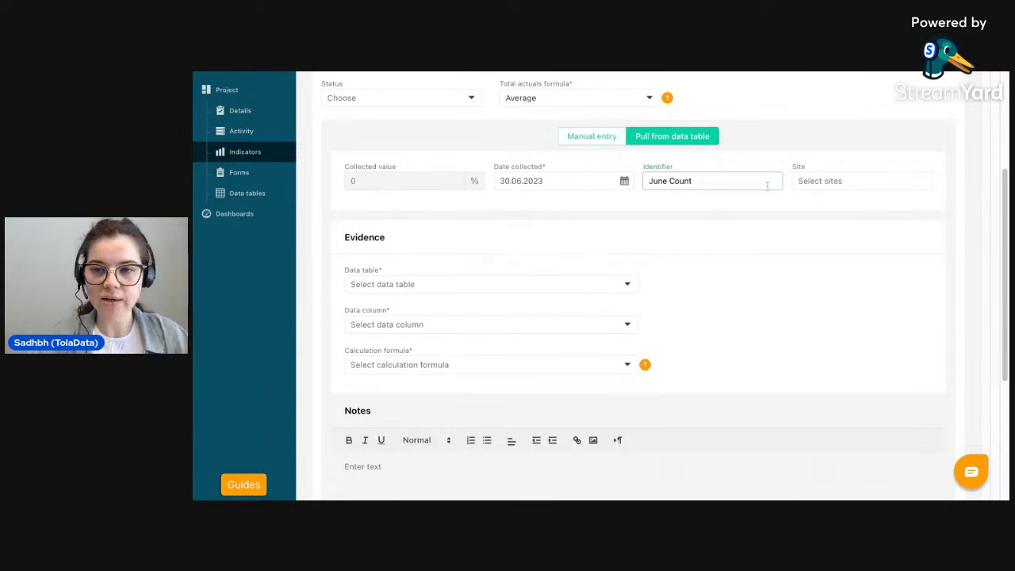
click(821, 182)
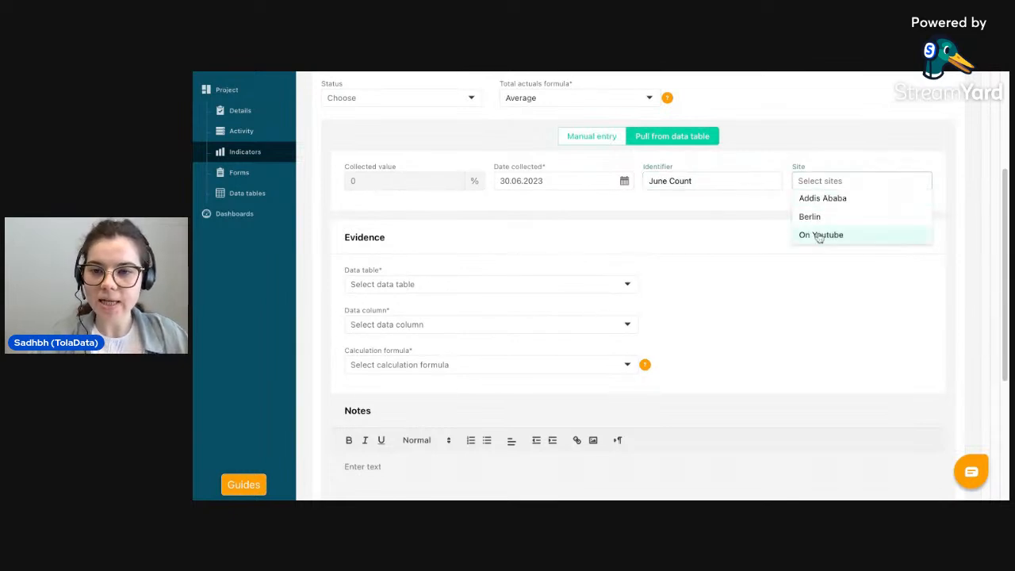
click(819, 217)
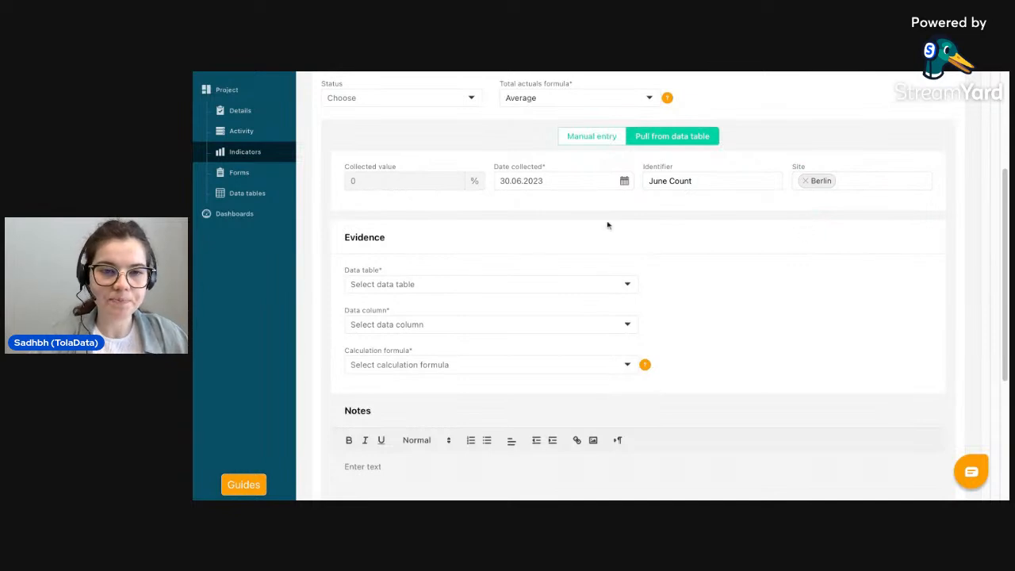
Set the entry's evidence to the % women column of the Updated Meeting Log table with the Average calculation formula.
scroll(608, 225, down, 2)
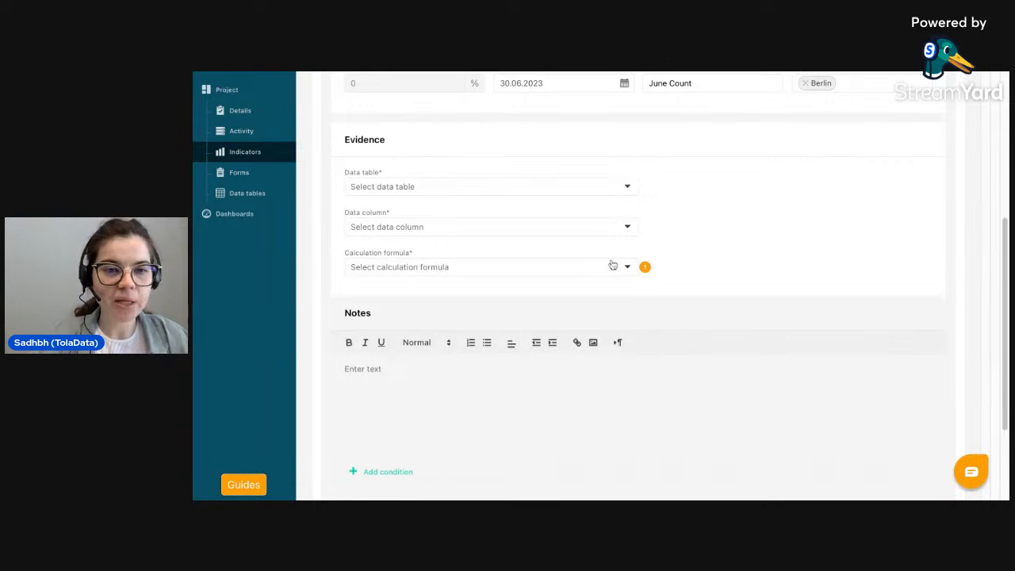
click(606, 193)
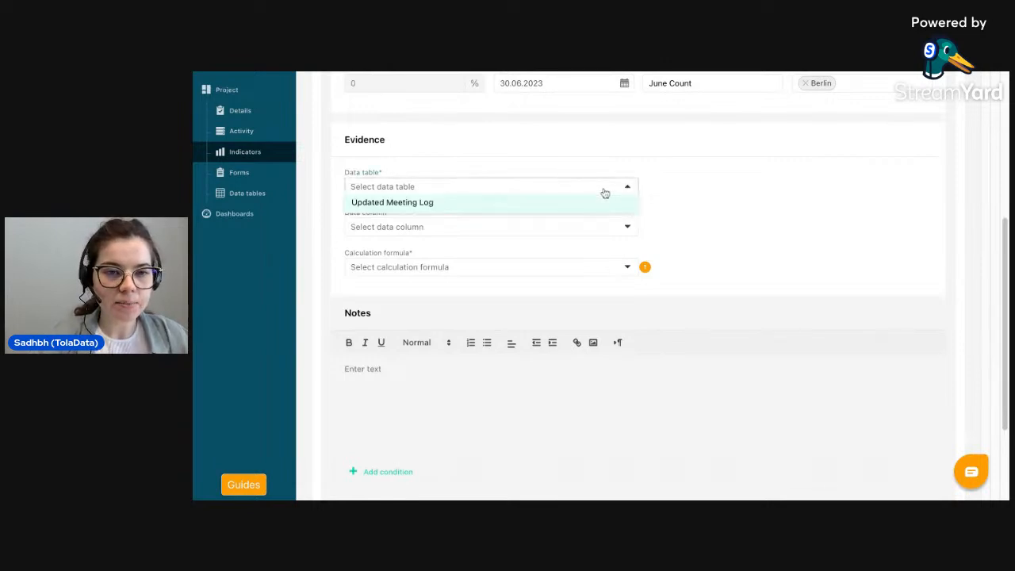
click(509, 208)
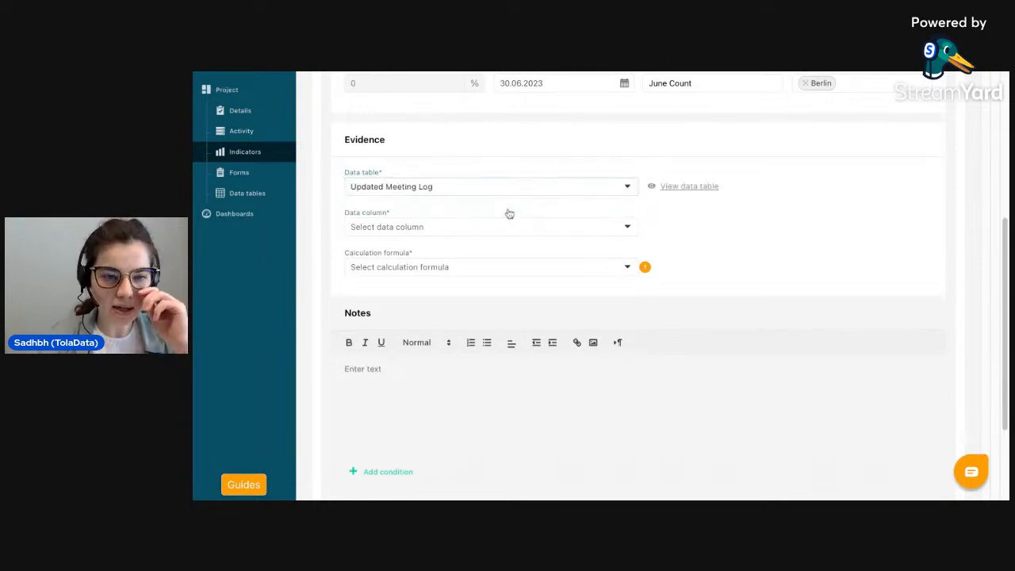
click(535, 233)
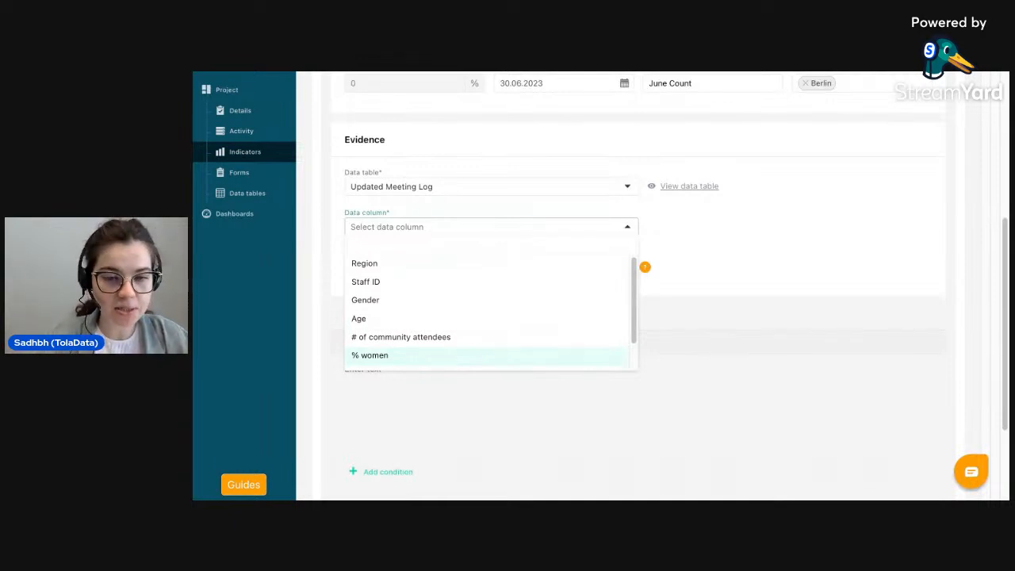
click(478, 357)
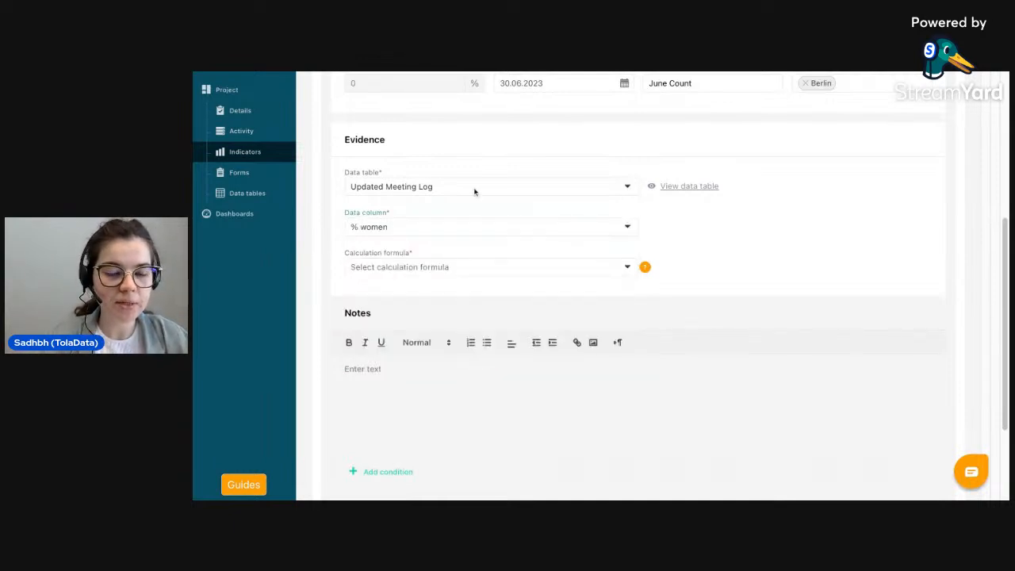
click(510, 267)
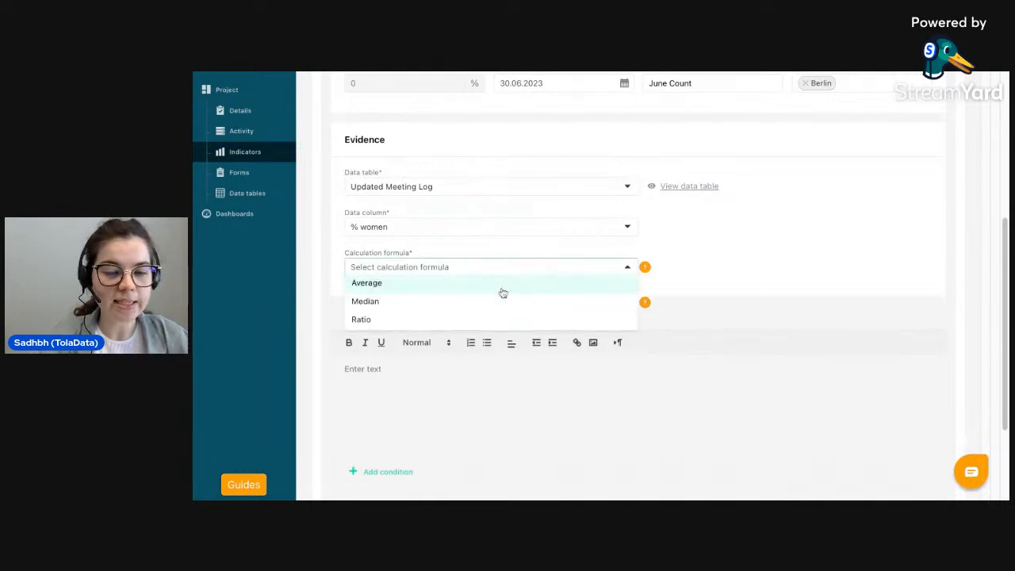
click(503, 285)
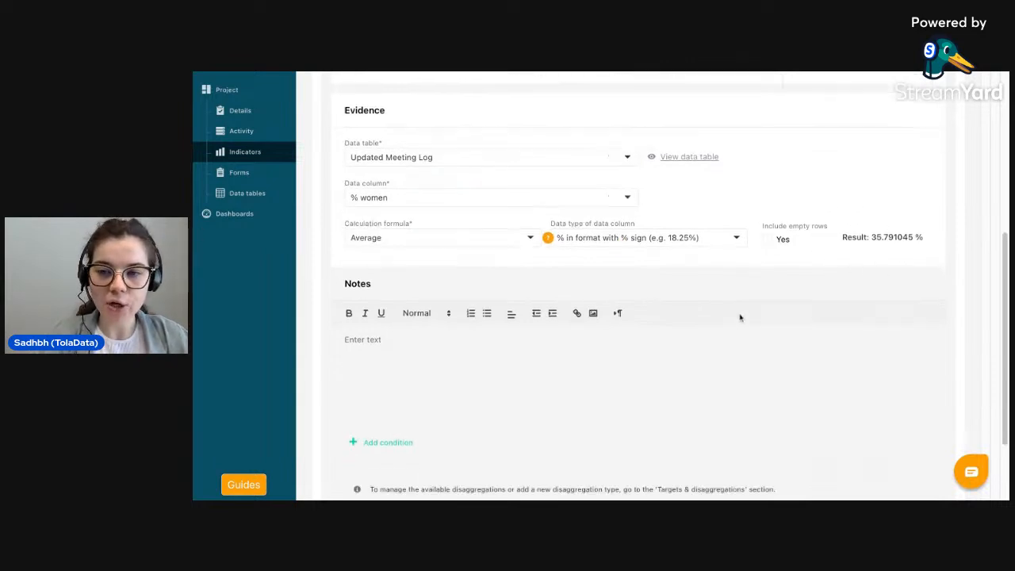
Save the collected data entry, set the indicator's status to On track and close the indicator.
scroll(739, 318, down, 2)
click(664, 439)
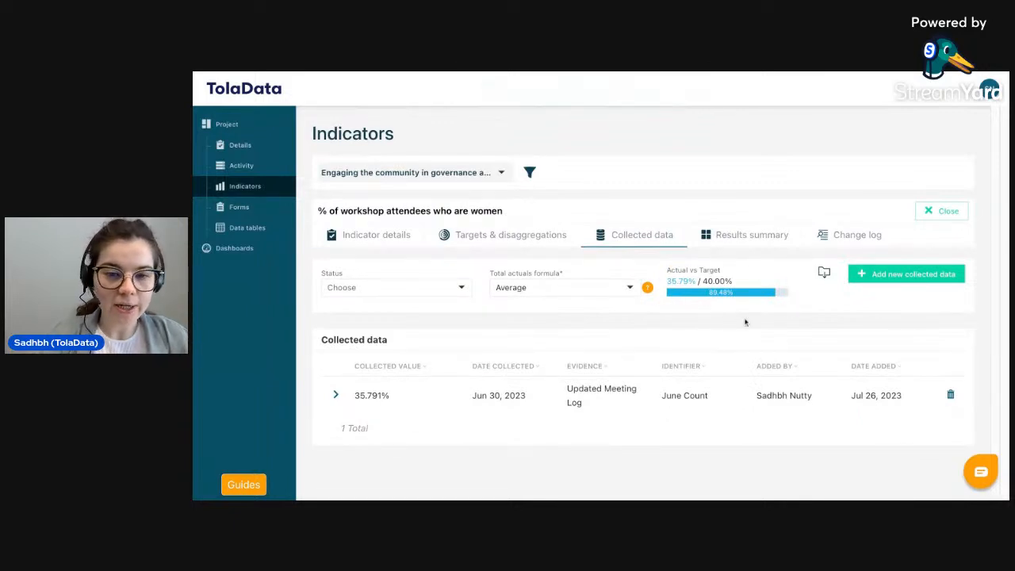
click(442, 288)
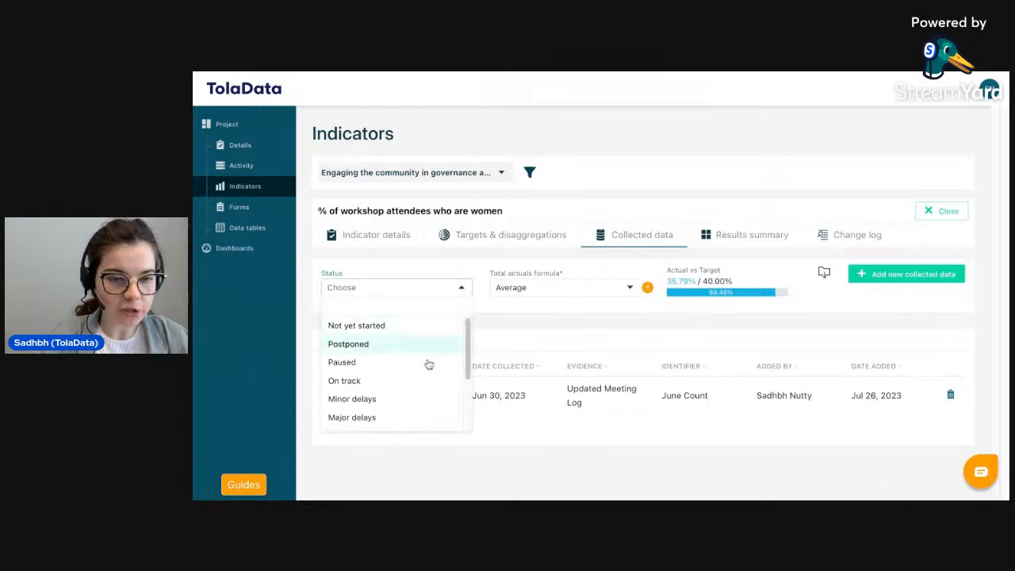
click(426, 377)
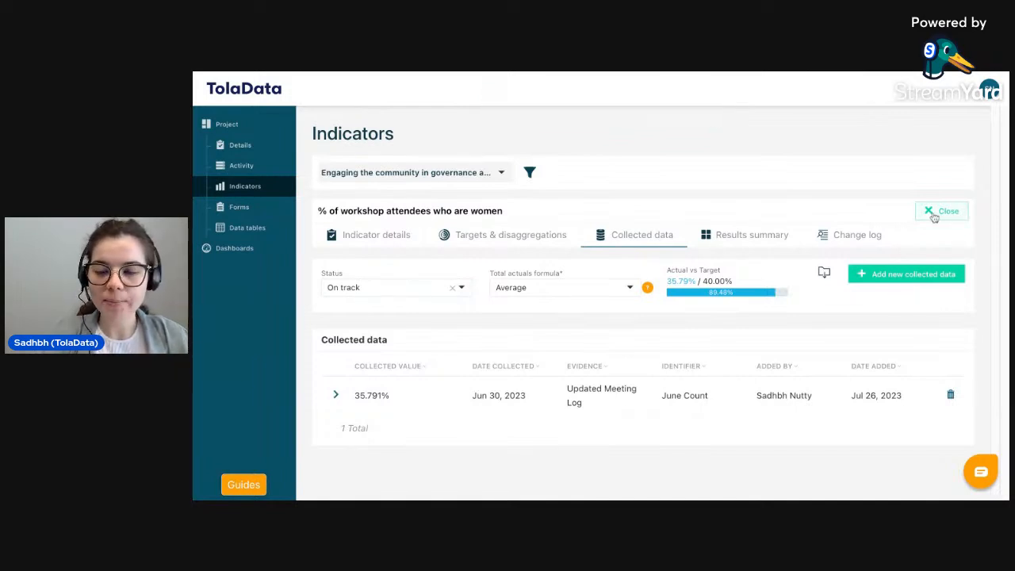
click(935, 215)
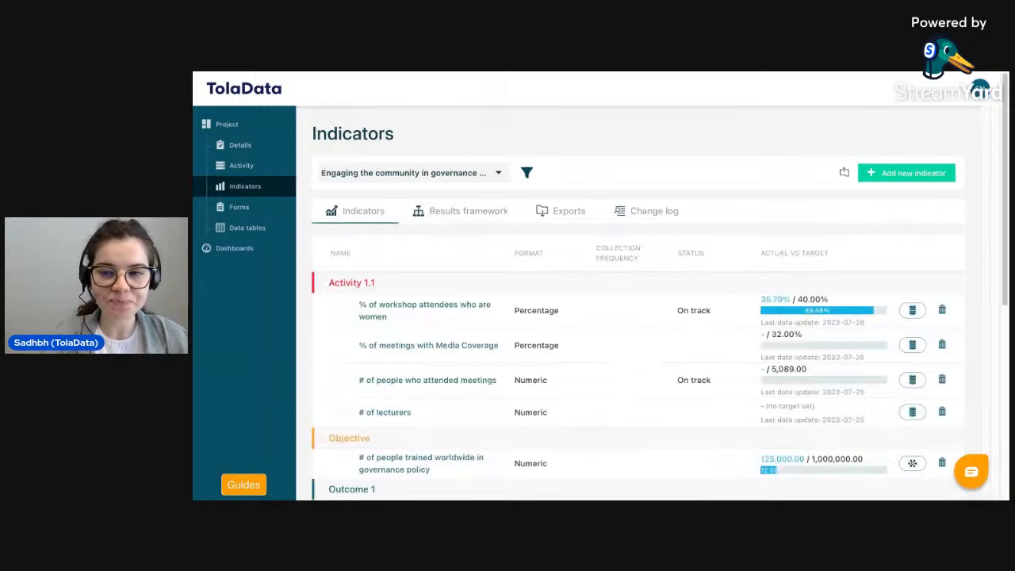
Start a new collected data entry for the indicator "% of meetings with Media Coverage", pulling its value from a data table.
scroll(600, 317, down, 2)
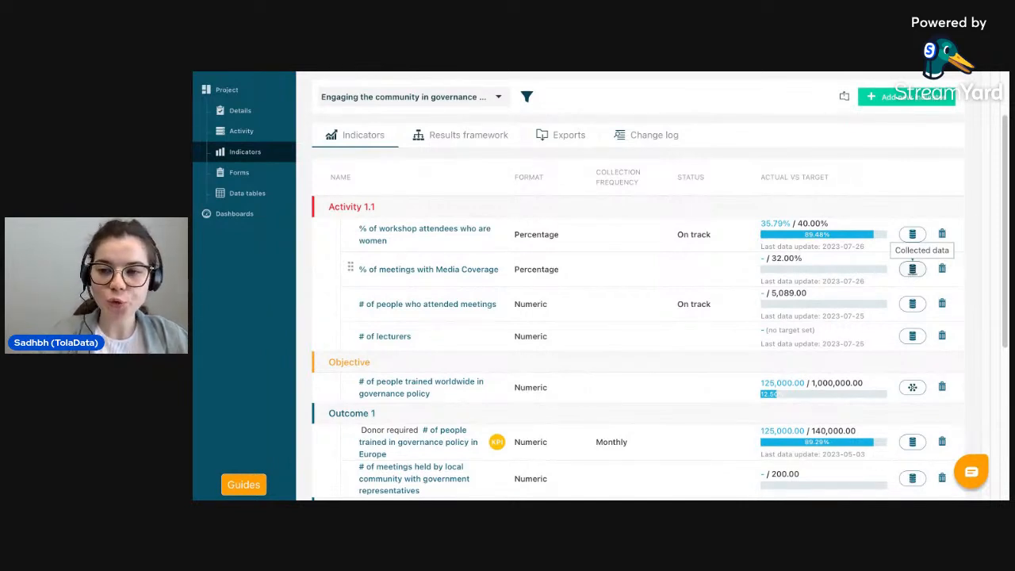
click(913, 269)
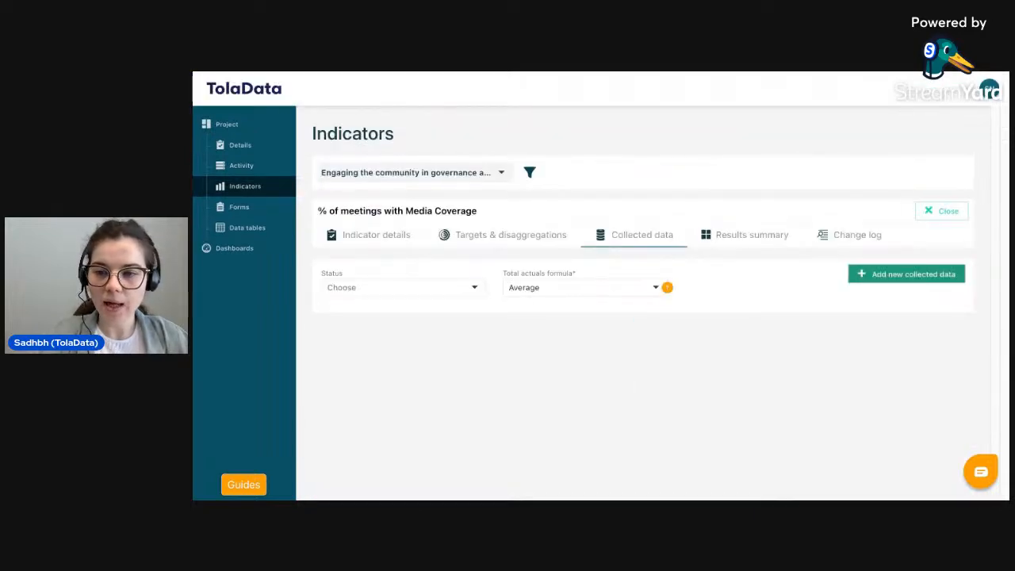
click(913, 273)
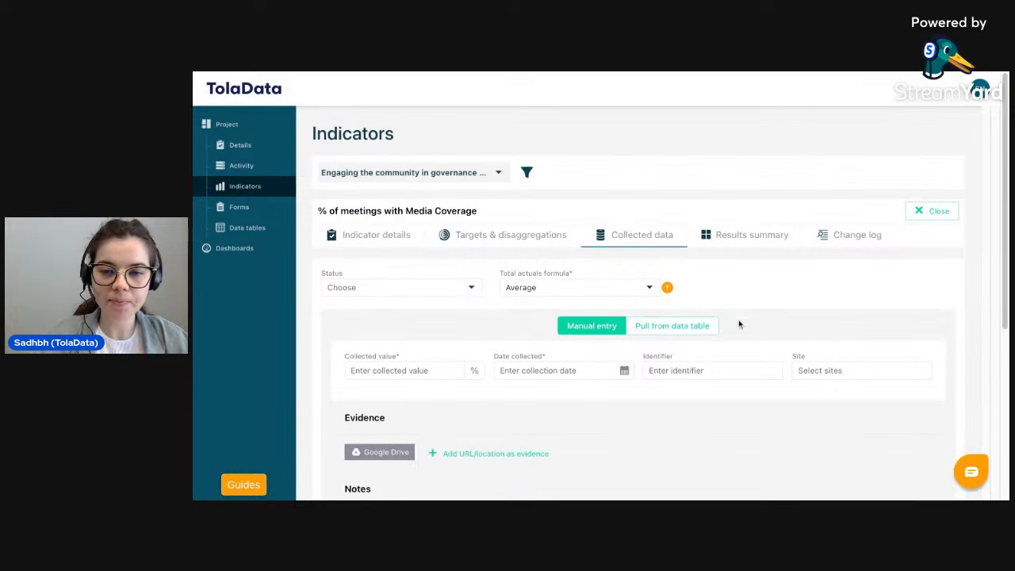
click(702, 338)
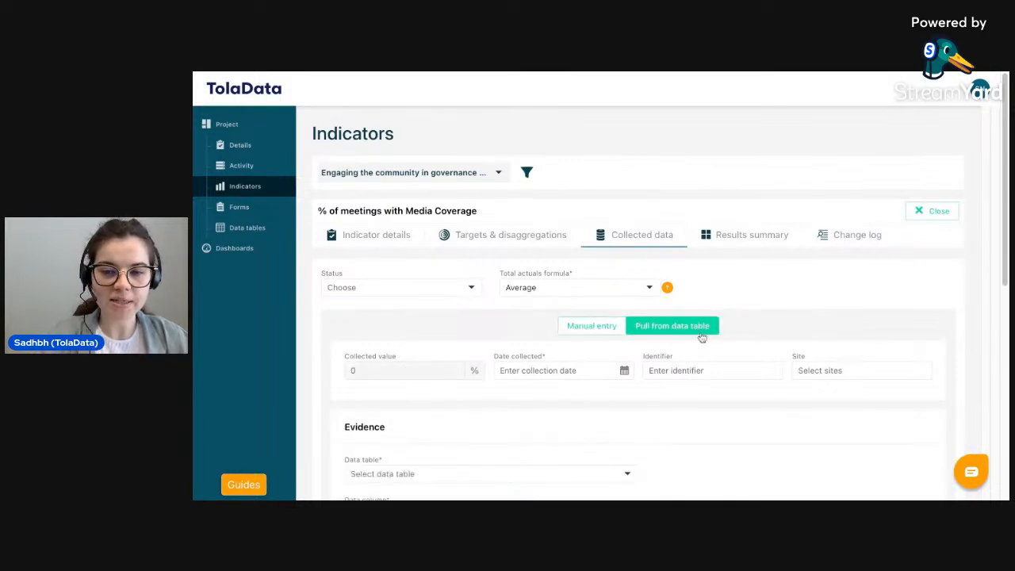
Set the collection date of the media coverage entry to 30.06.2023.
scroll(702, 337, down, 2)
click(553, 224)
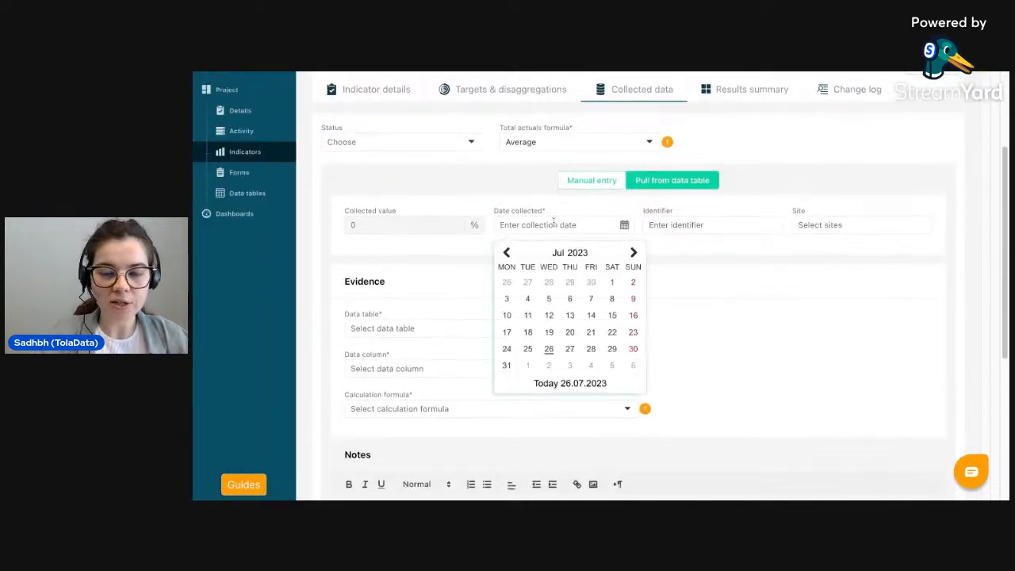
click(506, 252)
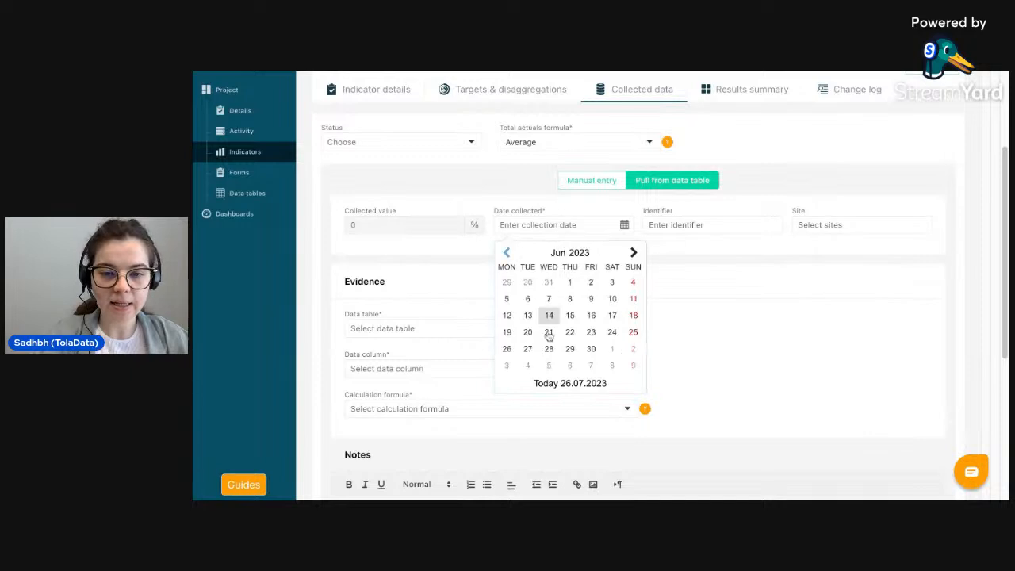
click(591, 349)
Set the media coverage entry's evidence to the Media coverage column of the Updated Meeting Log data table.
scroll(710, 295, down, 1)
scroll(710, 296, down, 2)
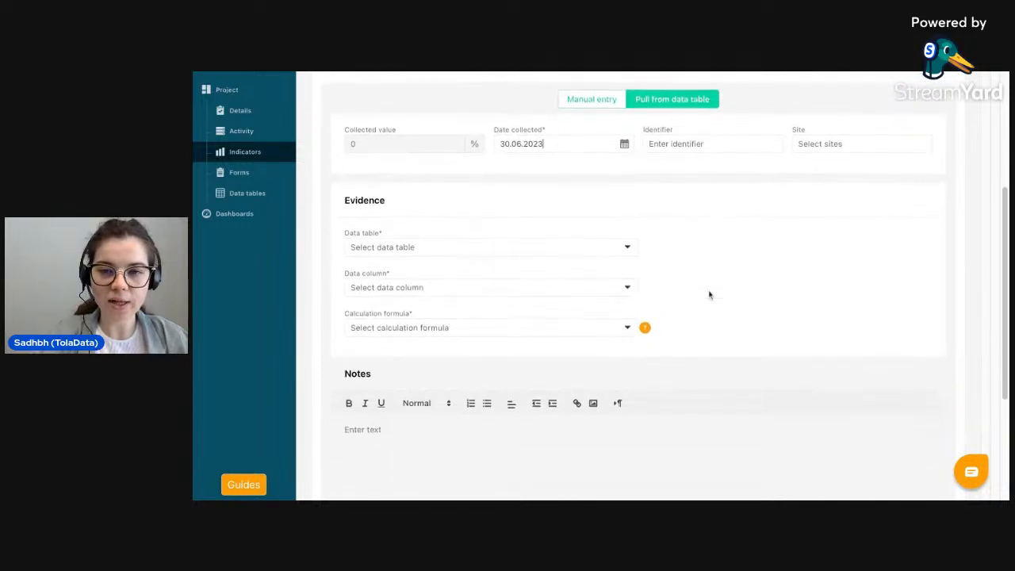
scroll(710, 295, down, 1)
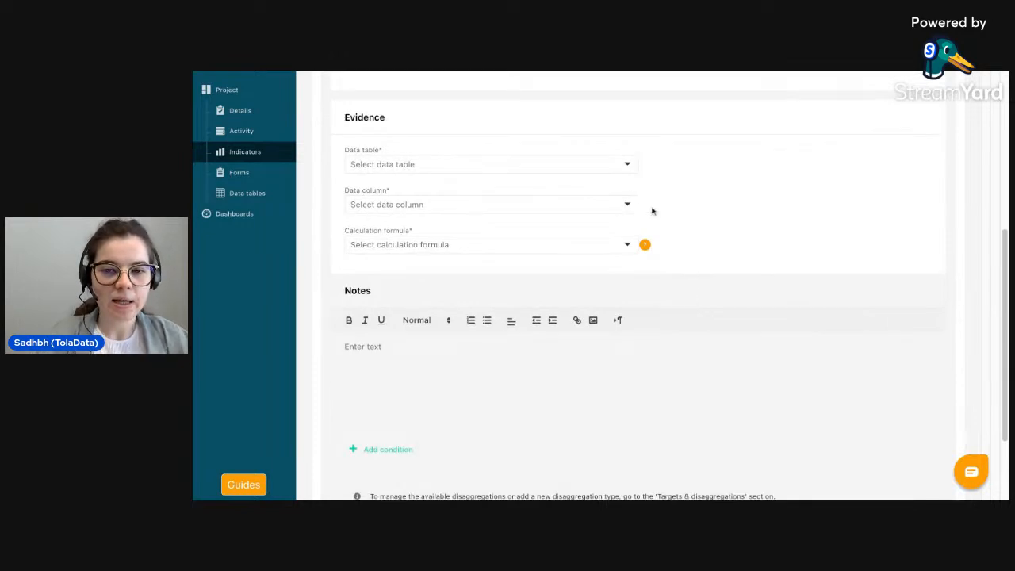
click(597, 170)
click(573, 181)
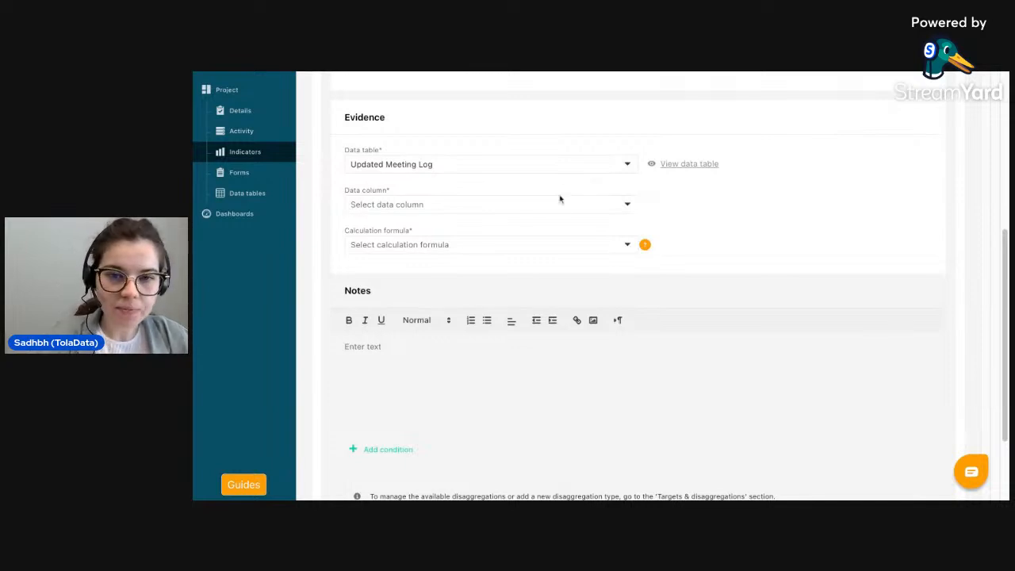
scroll(553, 175, up, 3)
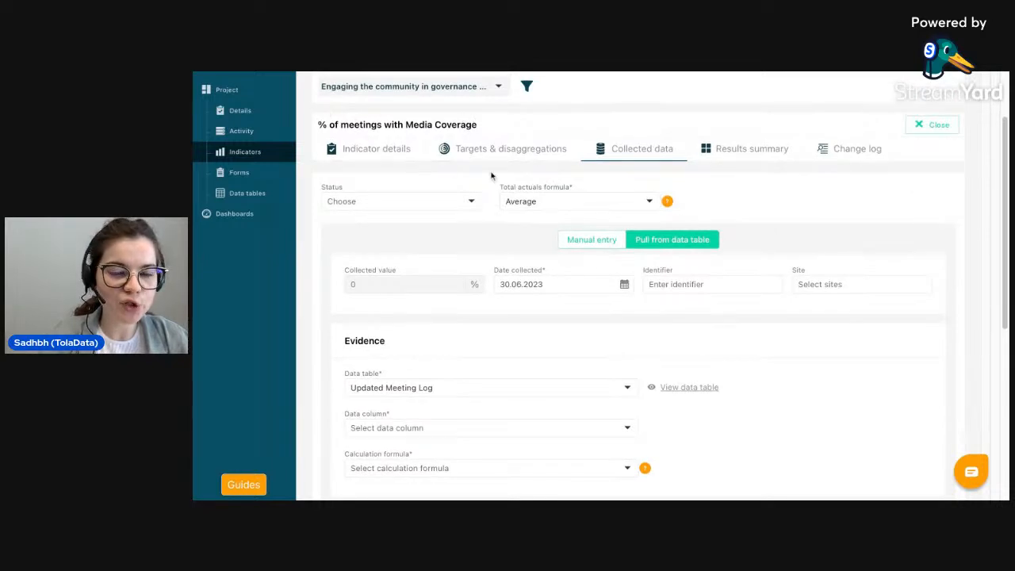
scroll(491, 175, down, 3)
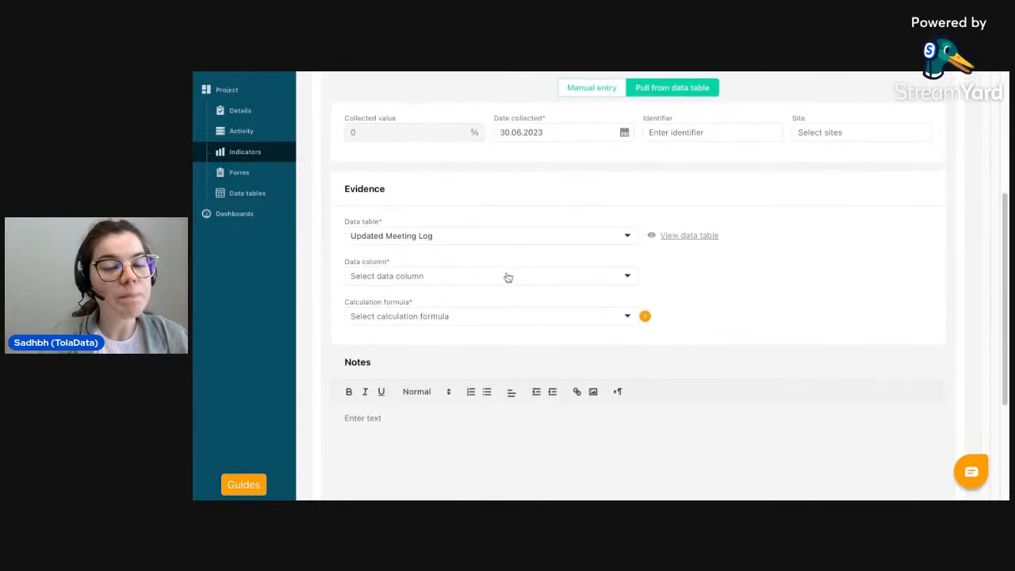
click(509, 277)
scroll(493, 382, down, 1)
scroll(493, 382, down, 1)
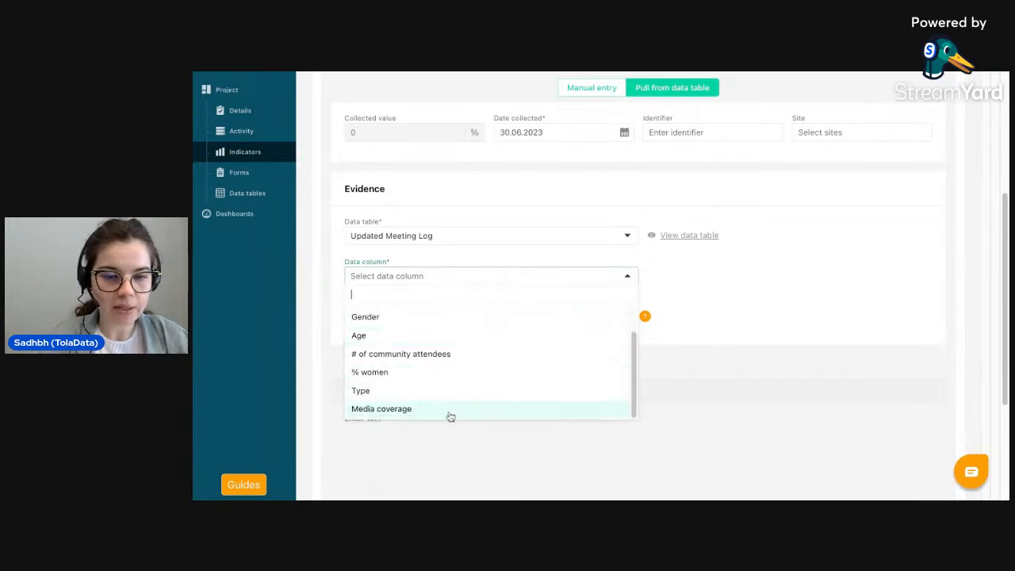
click(423, 409)
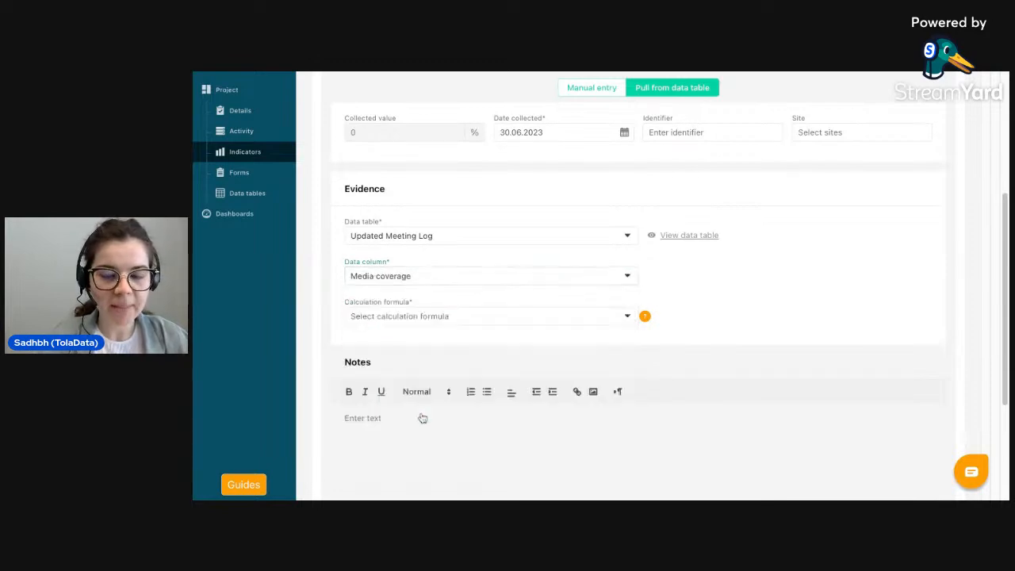
Set the calculation formula to Ratio, using the specific cell value y.
click(604, 321)
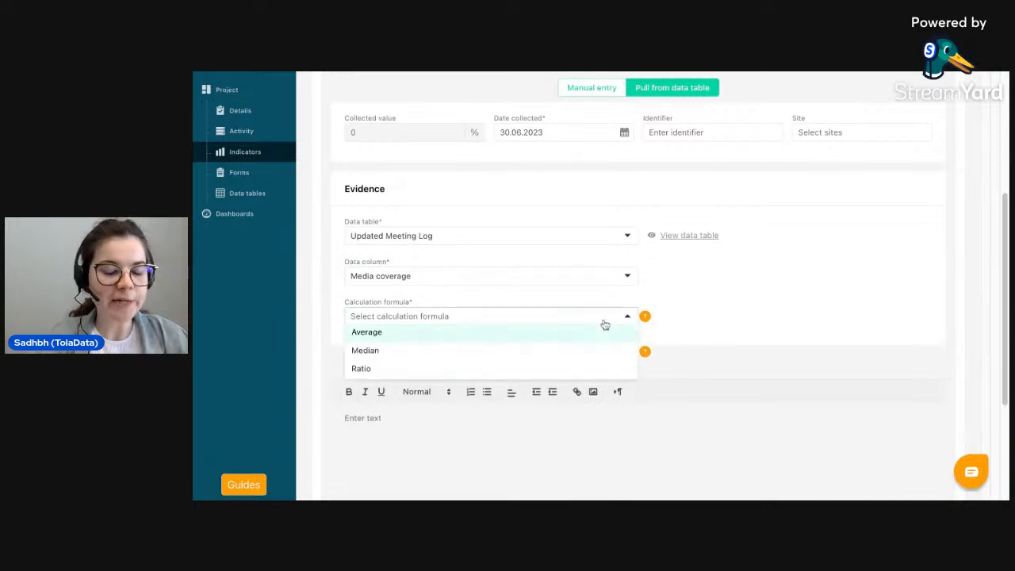
click(550, 370)
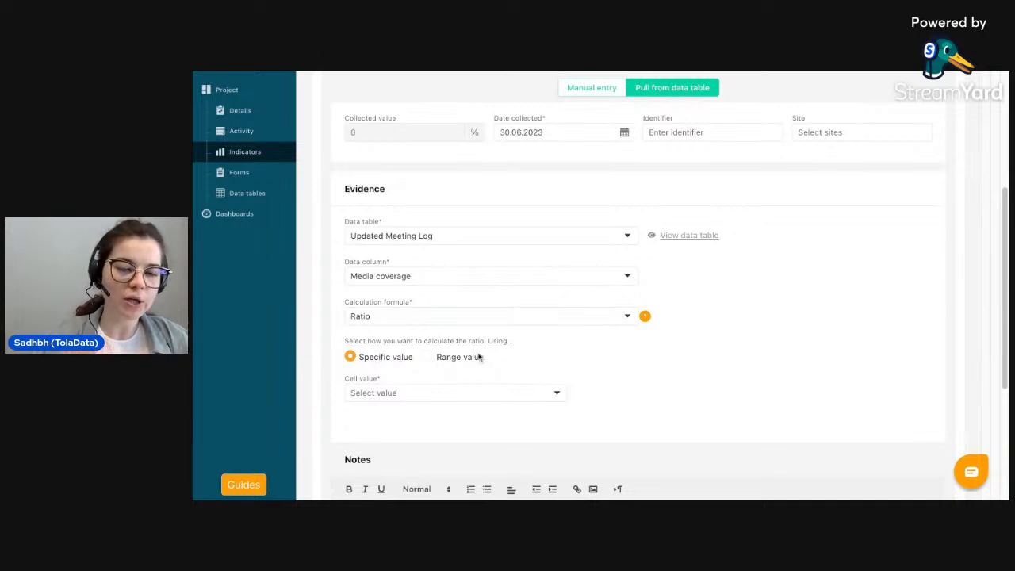
scroll(480, 357, down, 2)
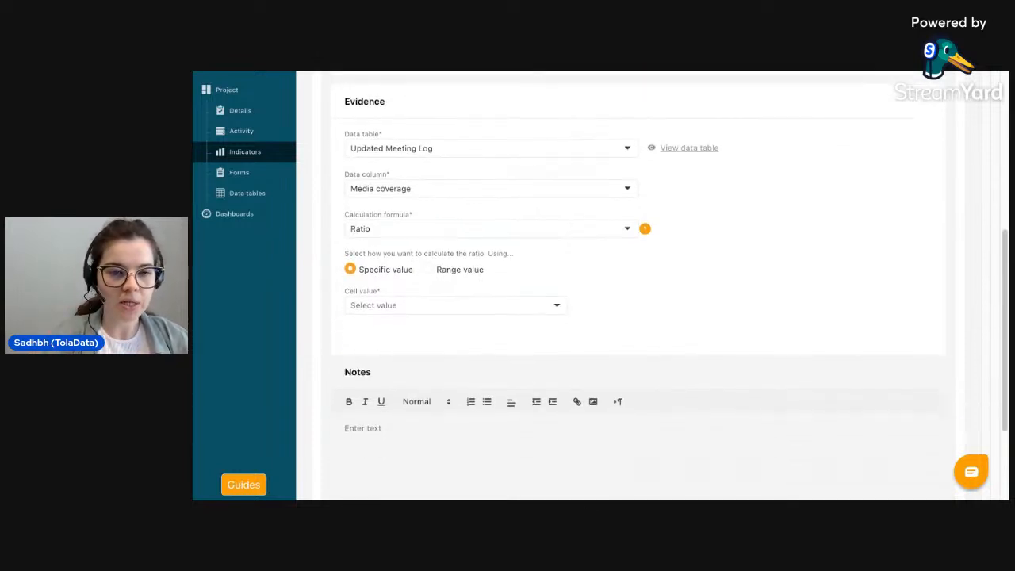
click(397, 309)
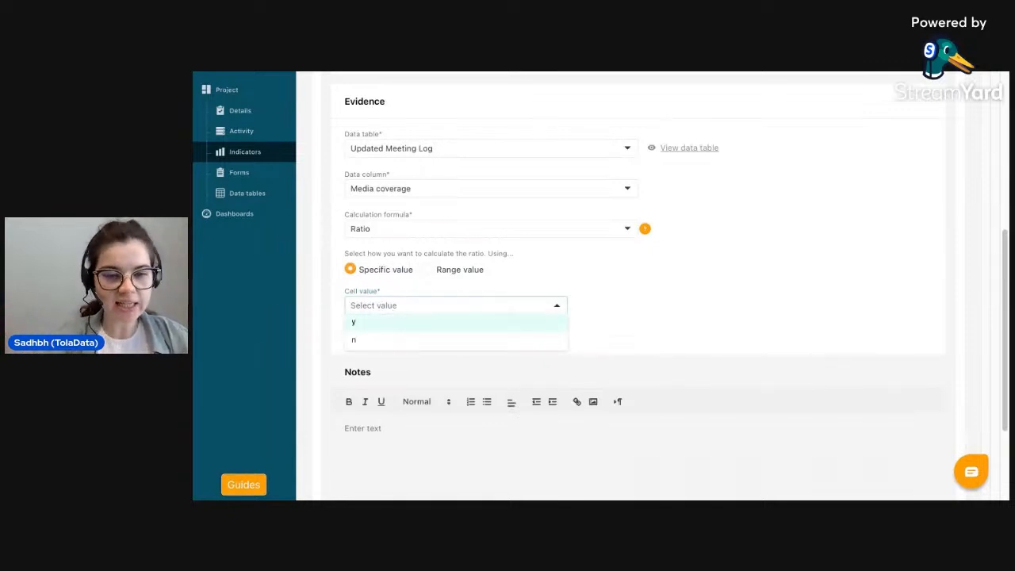
click(369, 325)
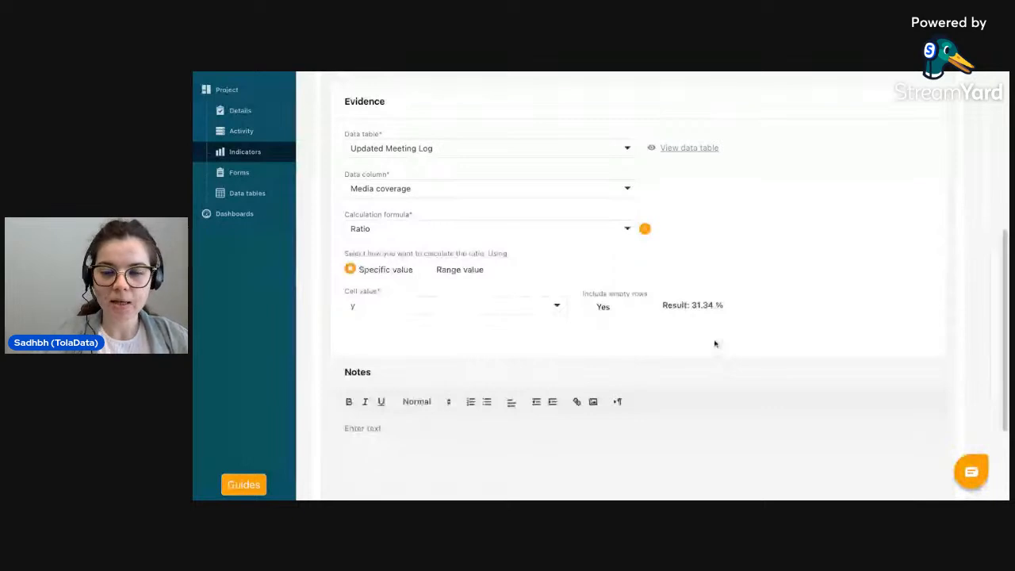
Save the media coverage collected data entry and close the indicator.
scroll(715, 343, down, 3)
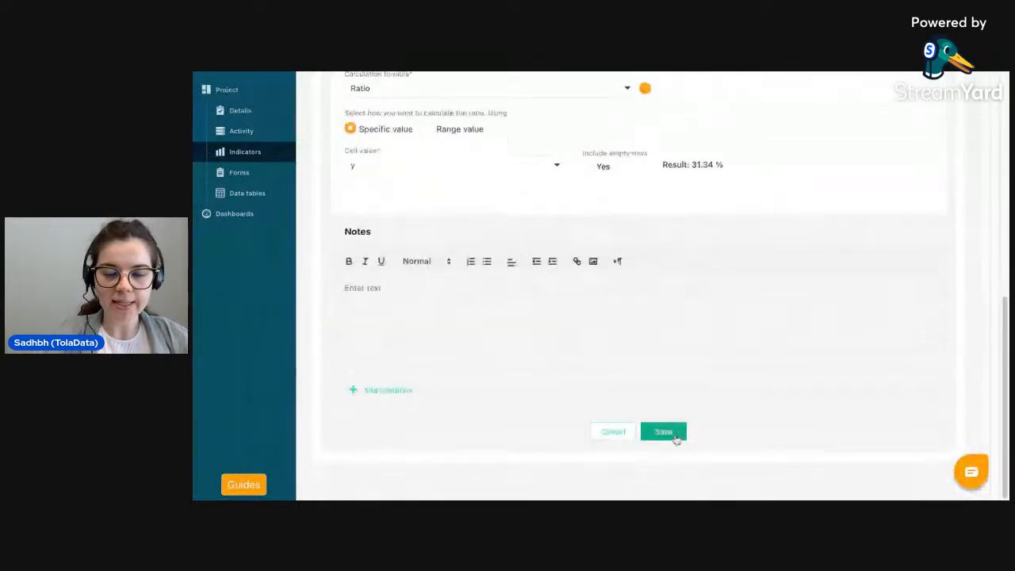
click(675, 438)
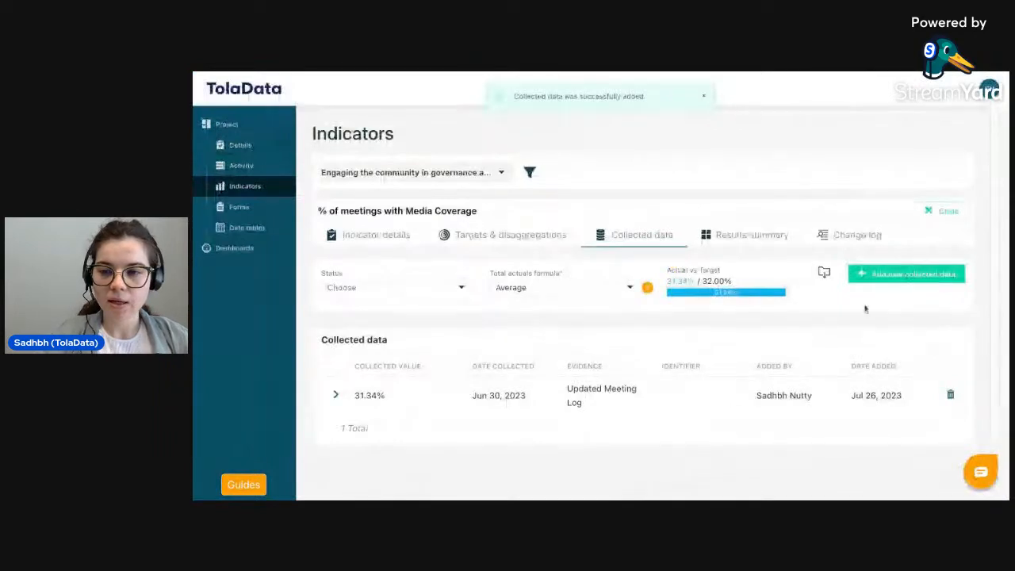
click(944, 211)
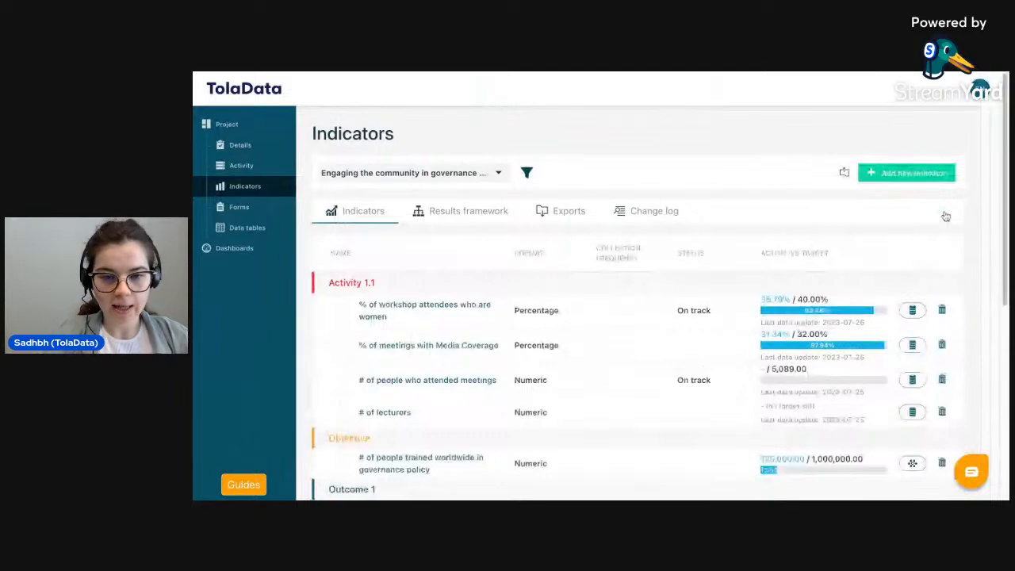
Start a new collected data entry for the indicator "# of people who attended meetings", pulling its value from a data table.
scroll(946, 215, down, 2)
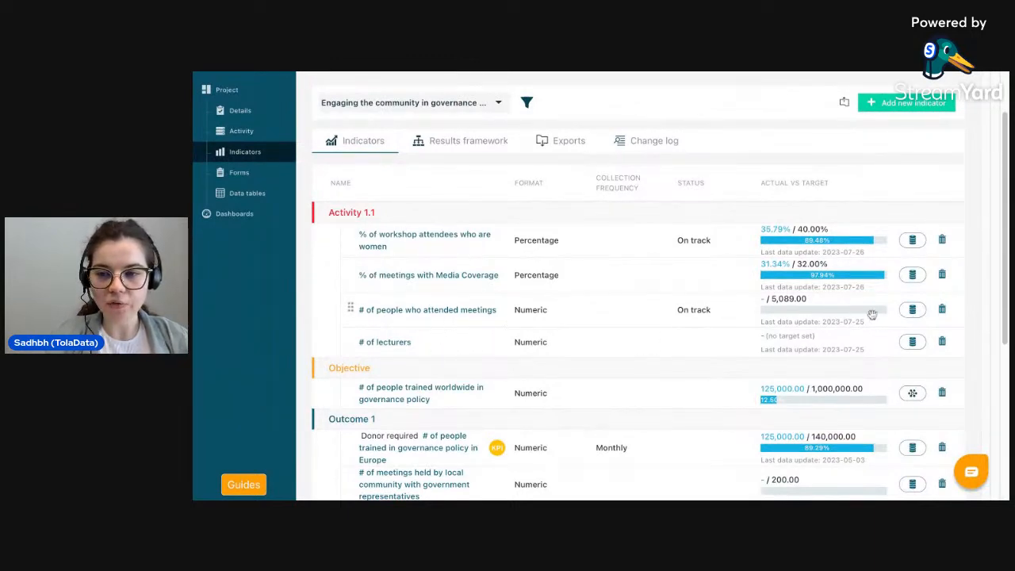
click(912, 309)
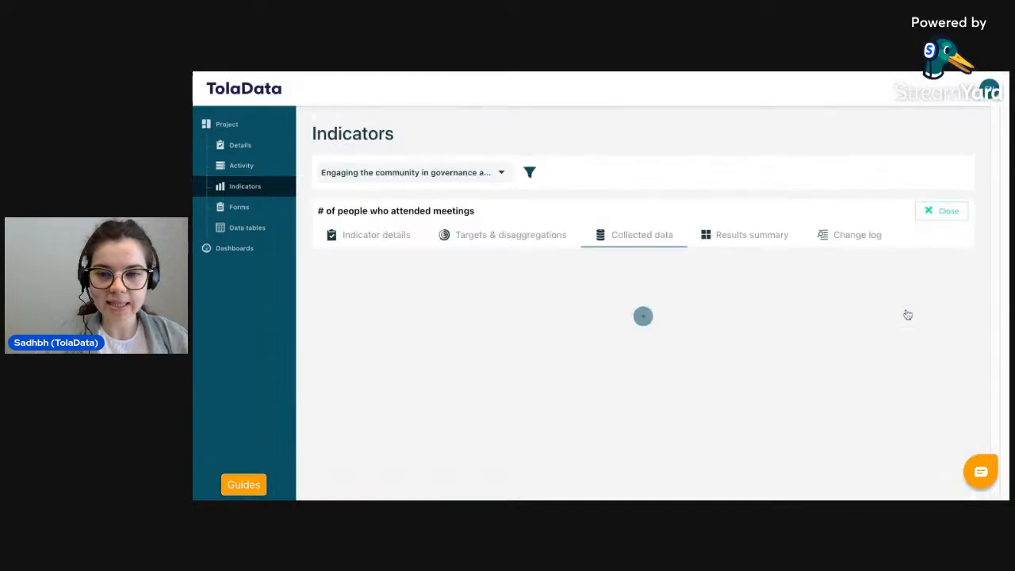
click(918, 281)
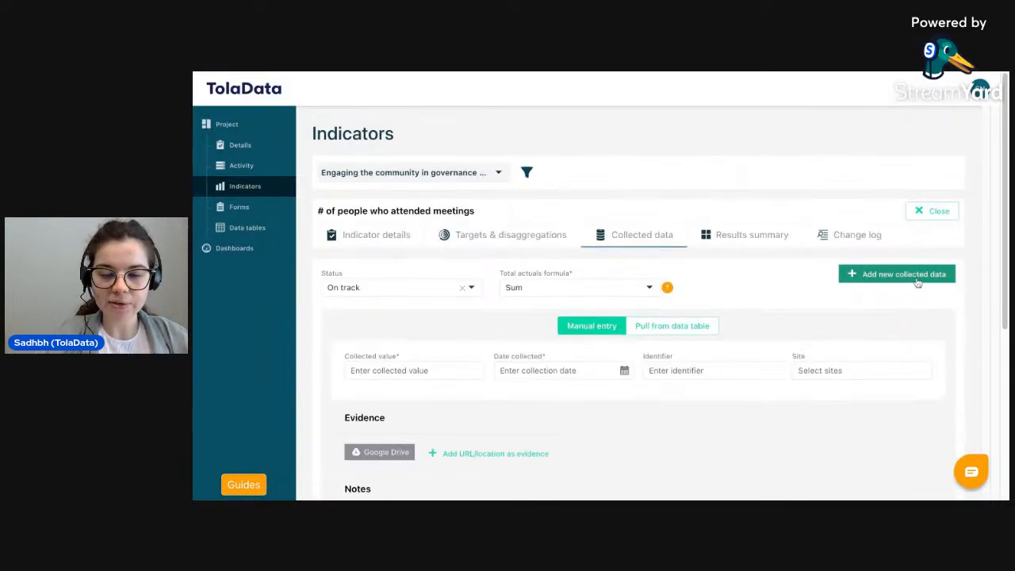
click(674, 329)
Set the collection date of the meeting attendance entry to 30.06.2023.
scroll(635, 318, down, 3)
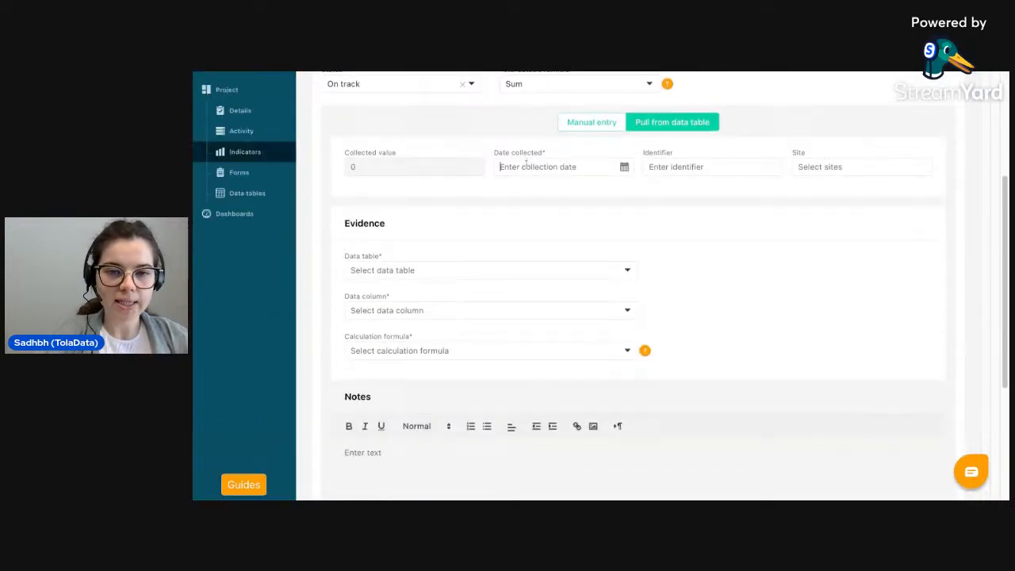
click(526, 165)
click(506, 194)
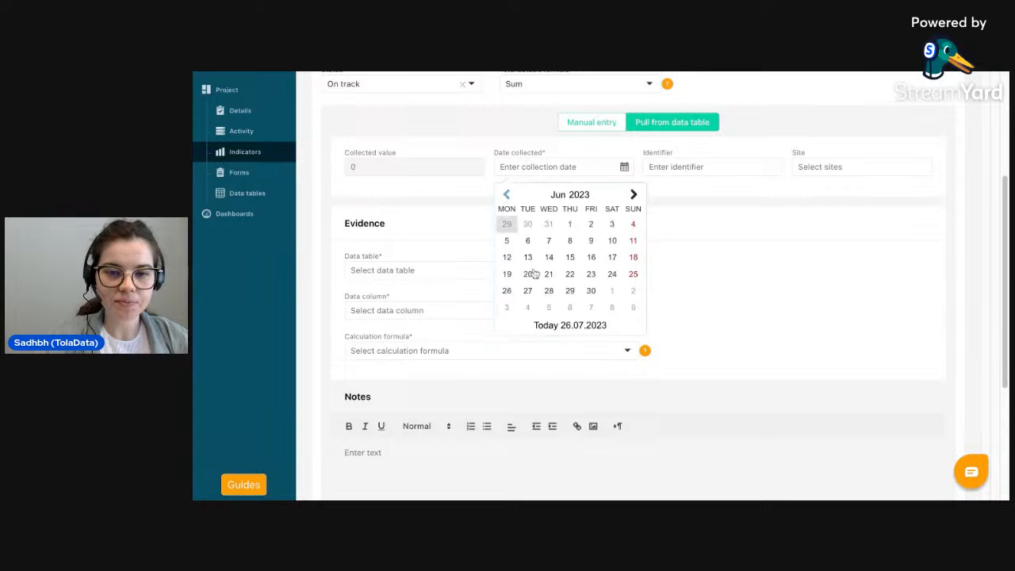
click(591, 290)
Set the entry's evidence to the # of community attendees column of the Updated Meeting Log table with the Sum calculation formula.
scroll(423, 299, down, 2)
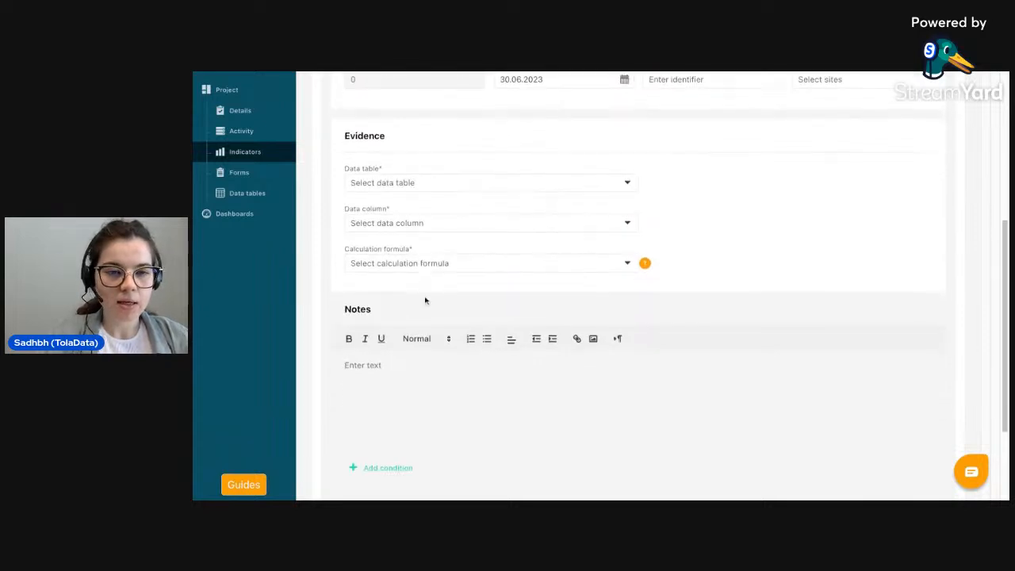
click(484, 185)
click(482, 198)
click(483, 223)
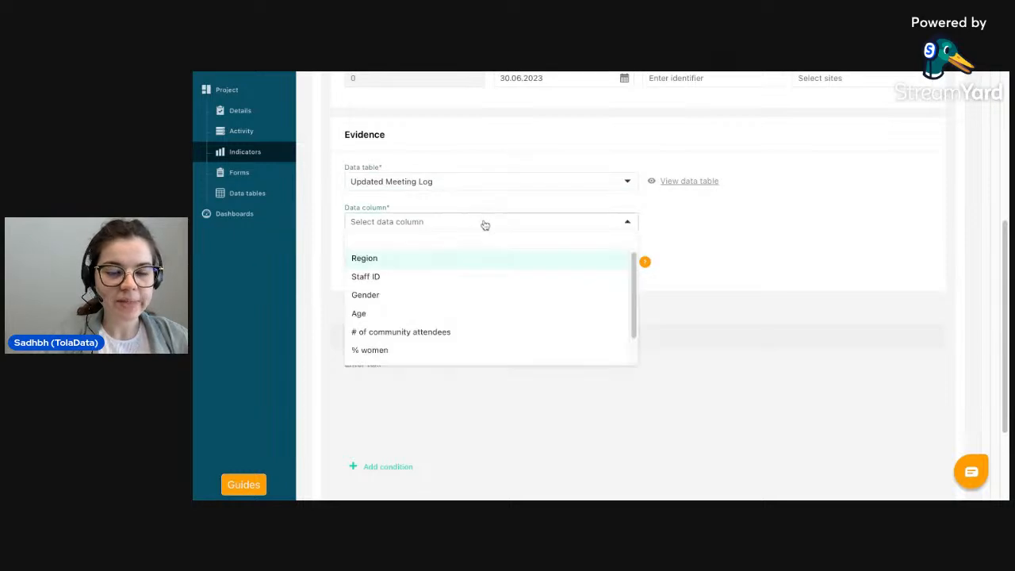
scroll(407, 181, up, 5)
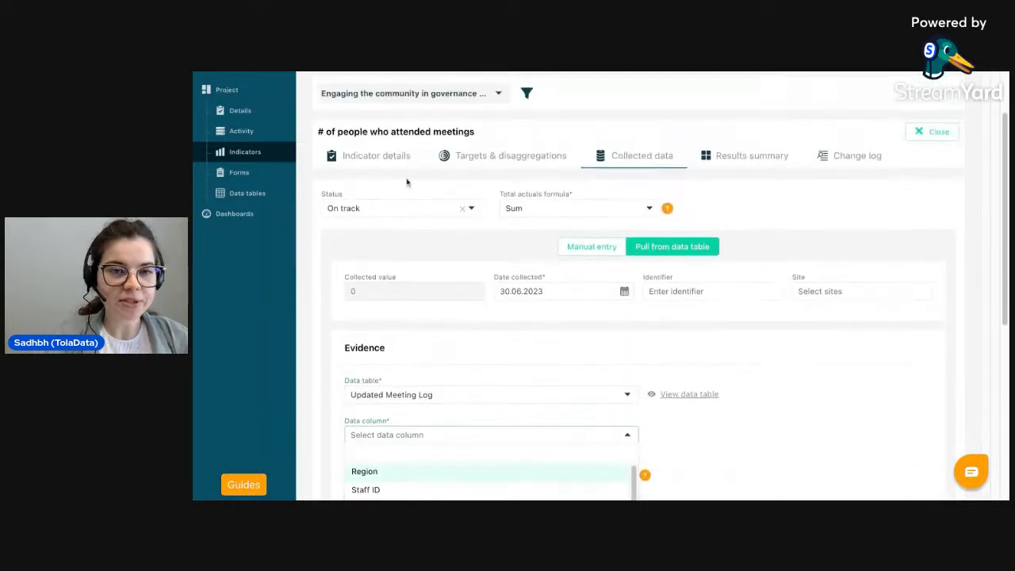
scroll(498, 234, down, 5)
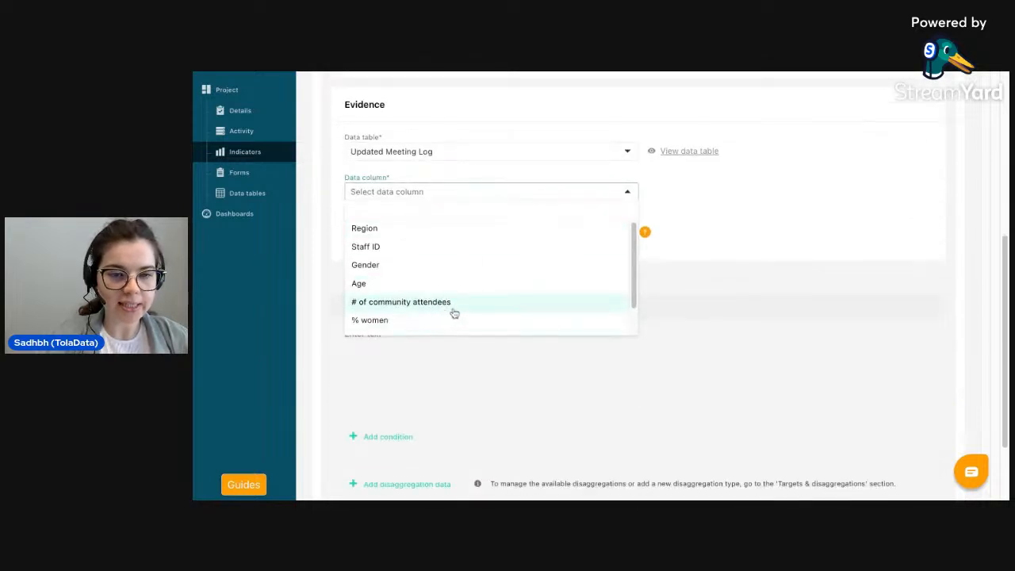
click(455, 306)
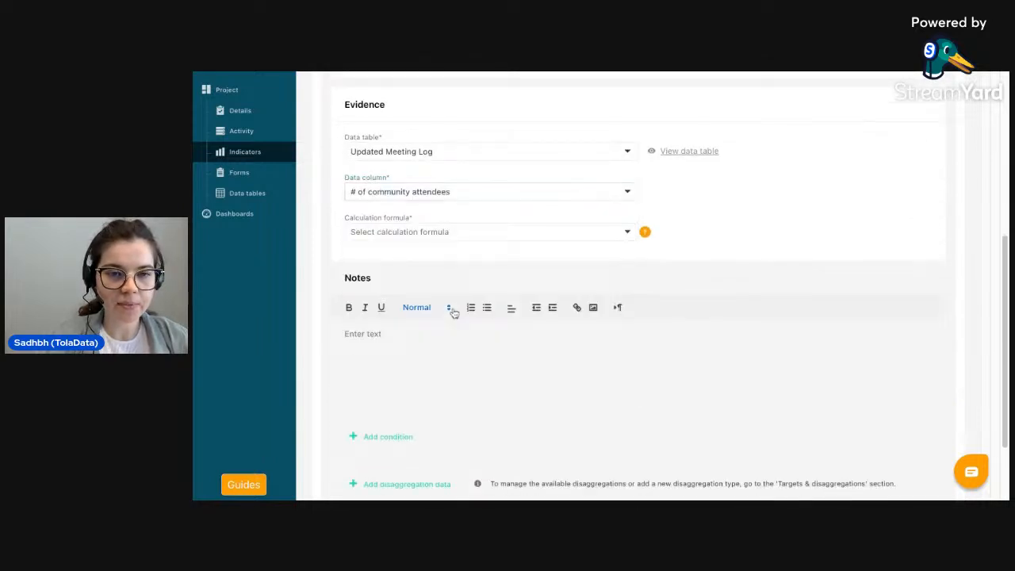
click(453, 235)
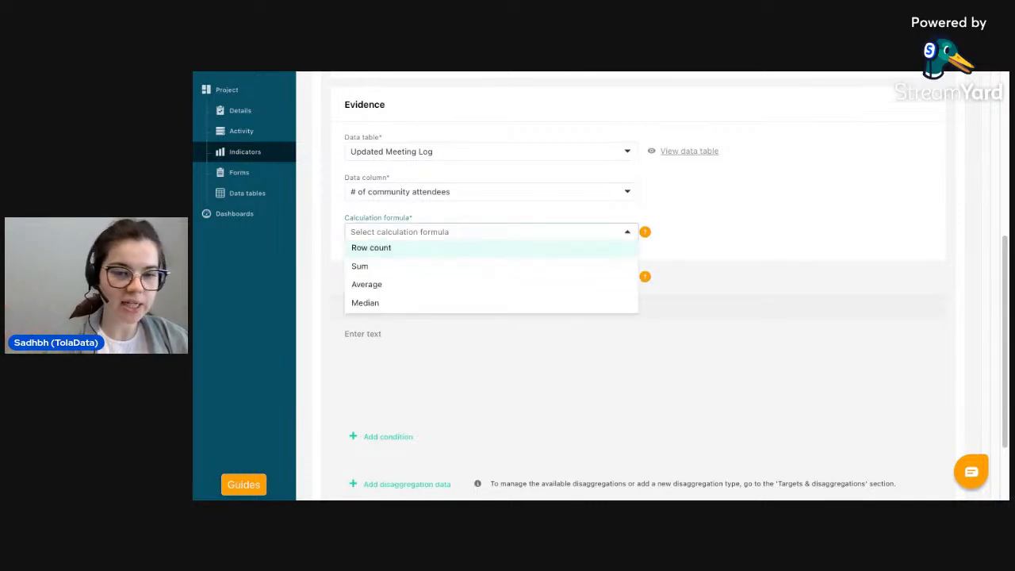
click(429, 267)
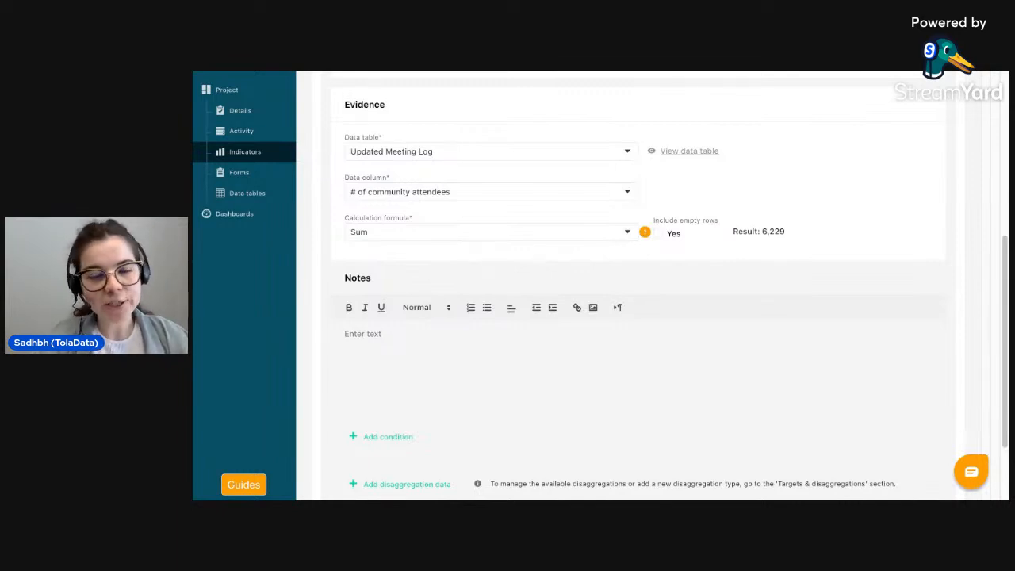
Add disaggregation data of type MAIN Region to the entry, with all data in one column, taken from the Region column.
scroll(638, 286, down, 2)
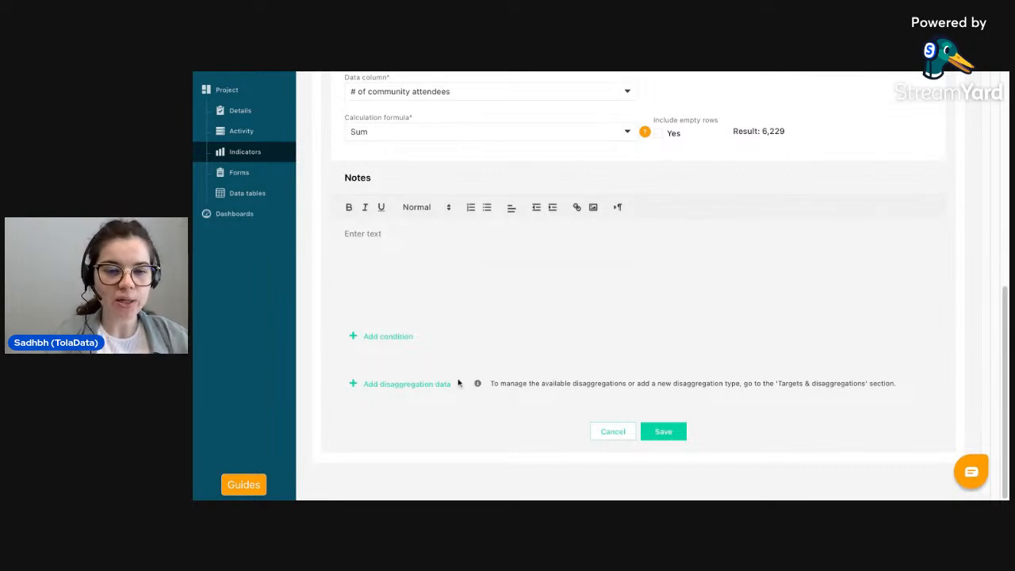
click(407, 385)
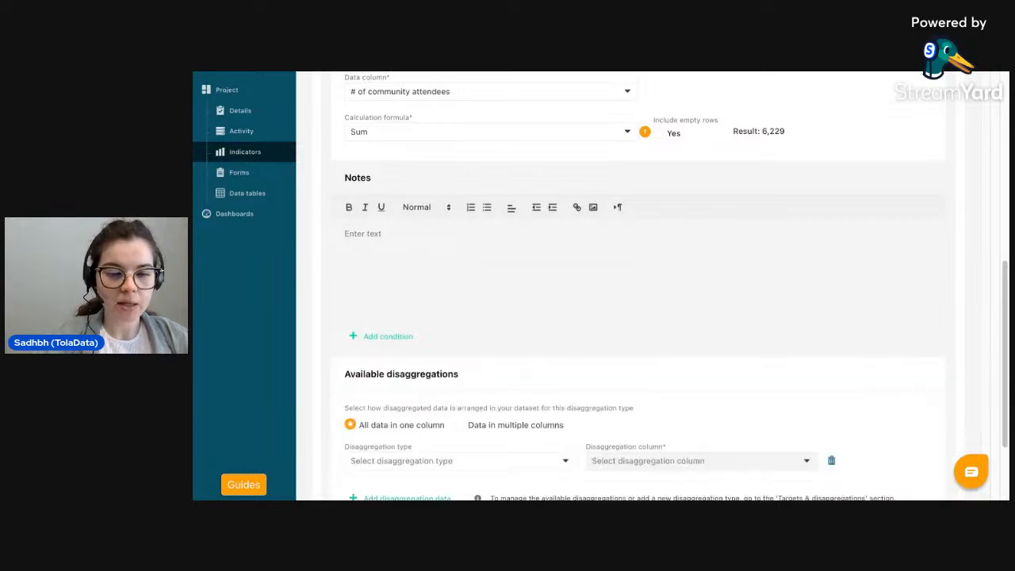
scroll(361, 332, down, 3)
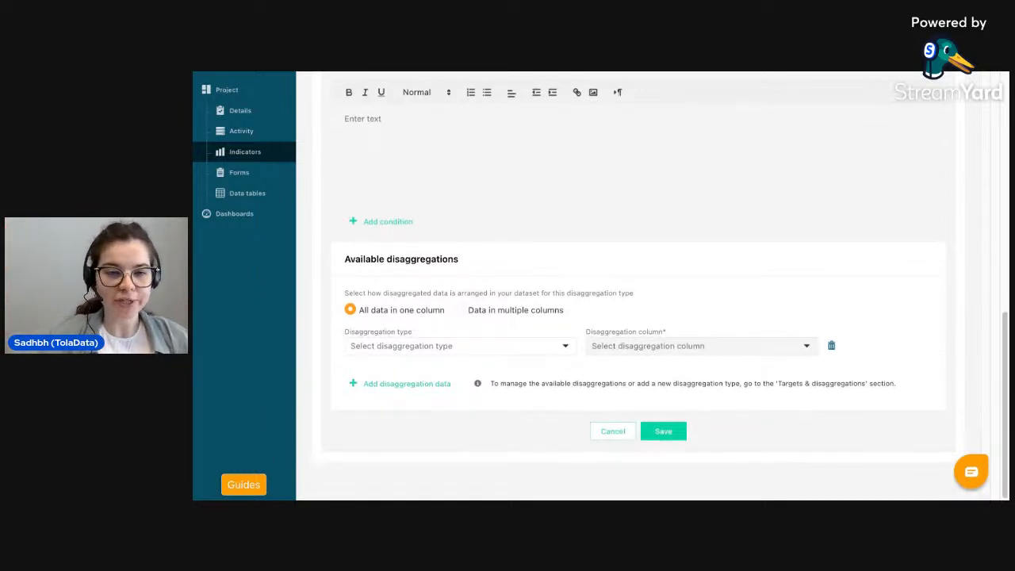
click(400, 353)
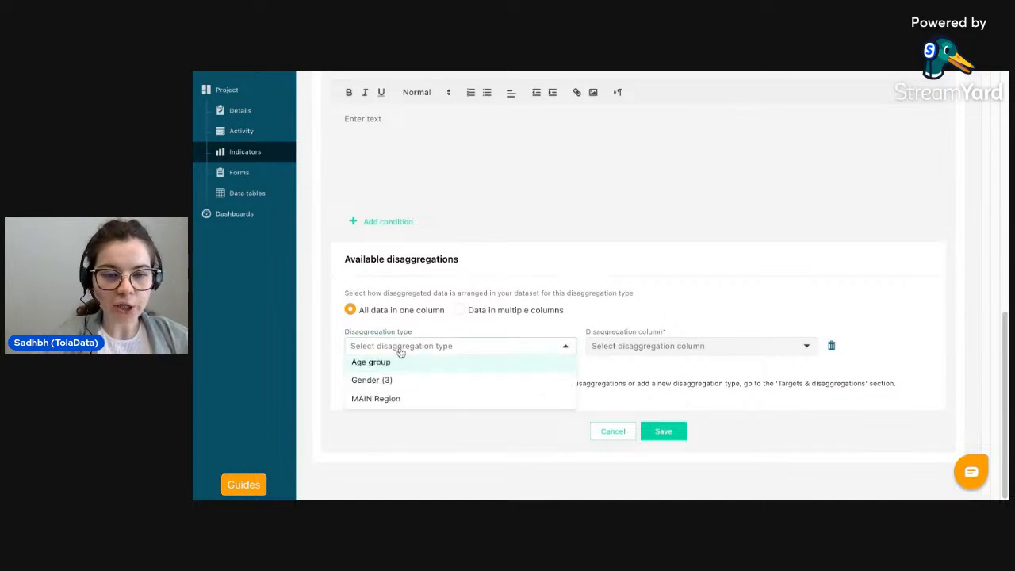
click(409, 399)
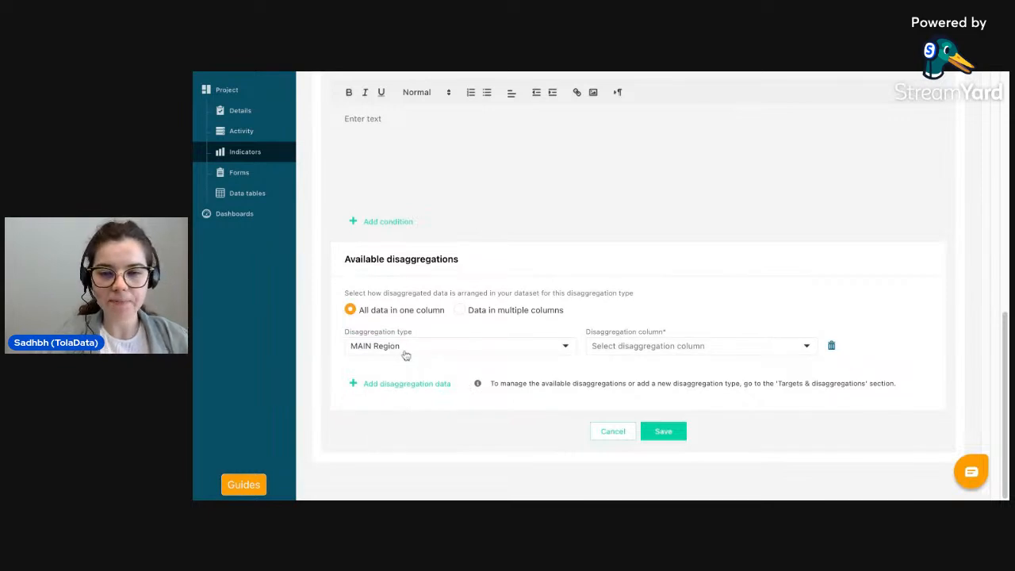
click(642, 354)
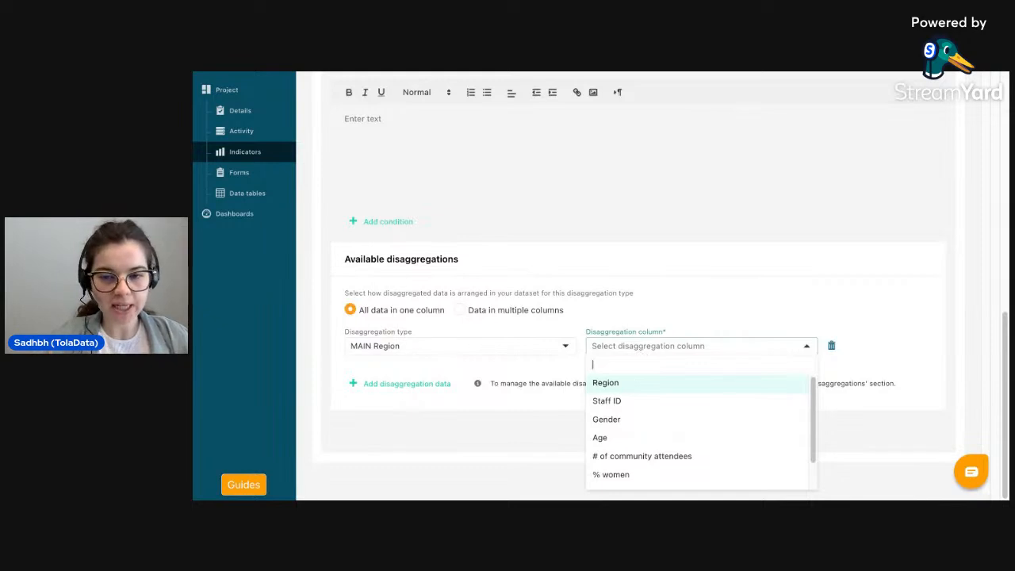
click(618, 384)
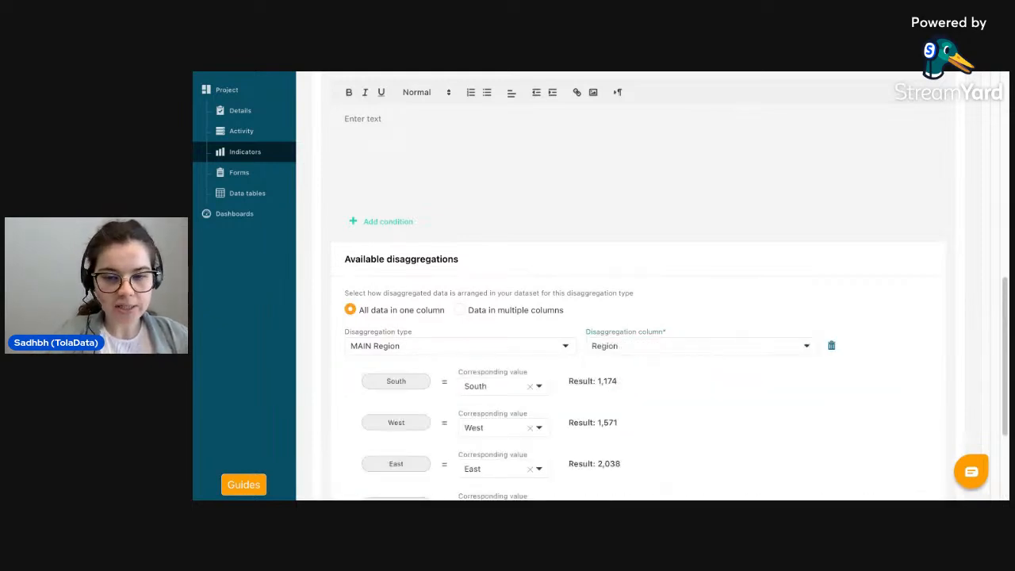
scroll(404, 303, down, 2)
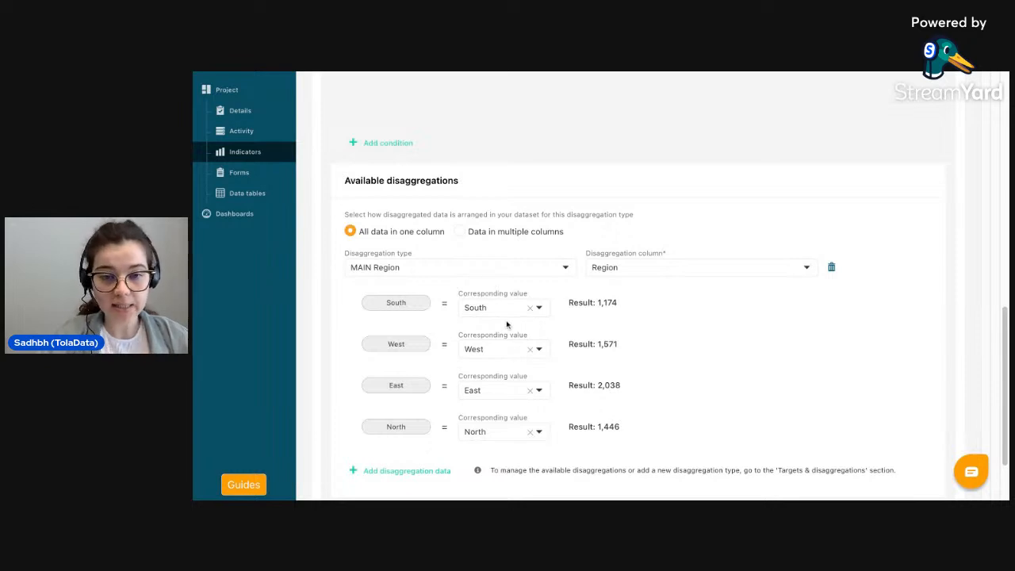
Save the collected data entry for "# of people who attended meetings" with its MAIN Region disaggregation.
scroll(464, 456, down, 2)
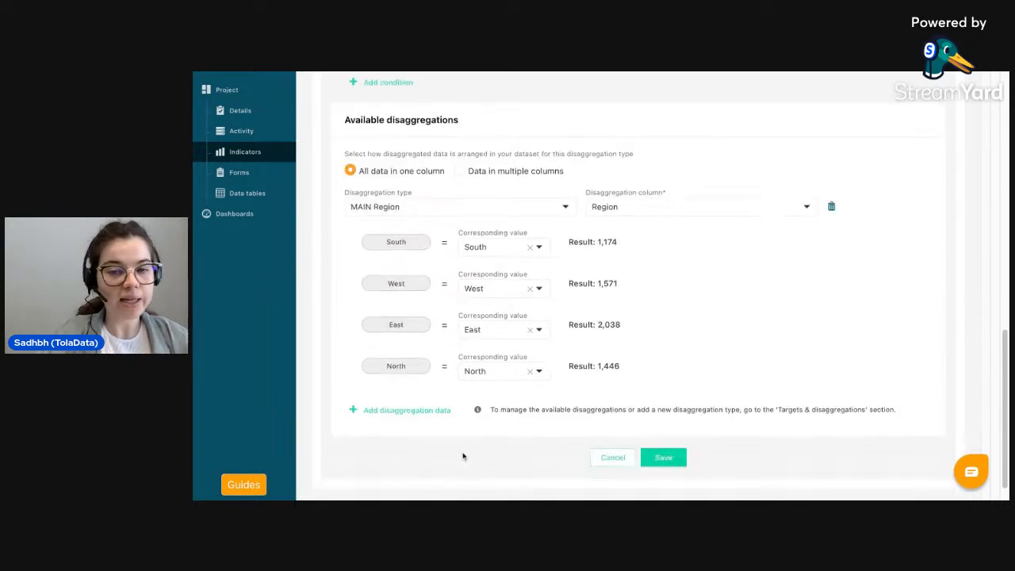
scroll(464, 457, down, 1)
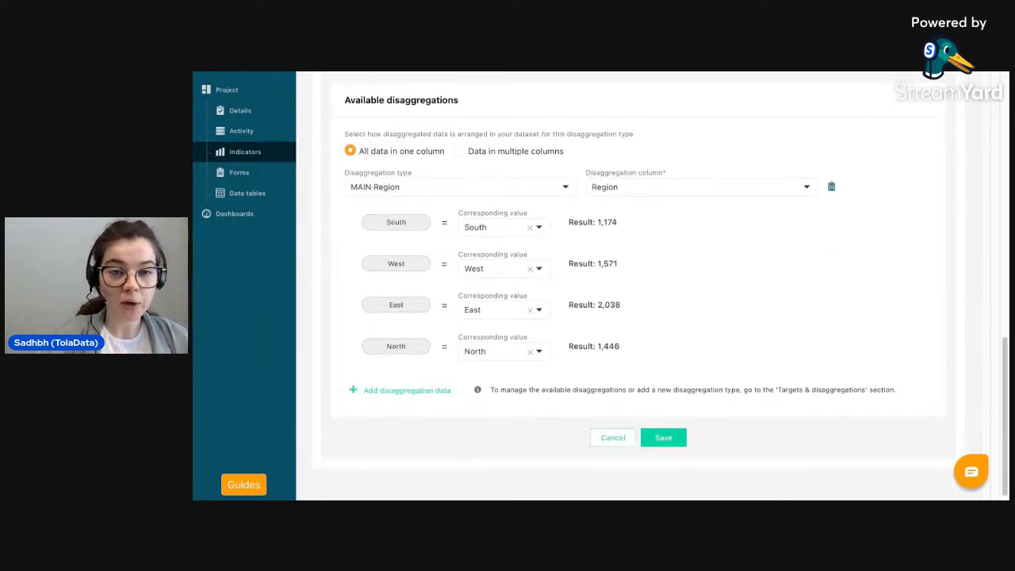
click(663, 441)
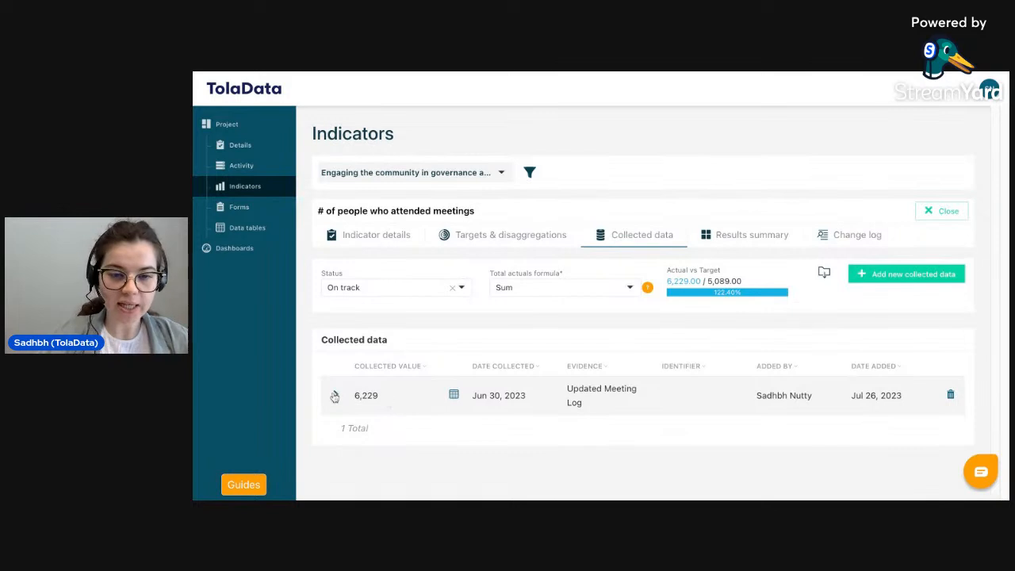
Review the saved meeting attendance entry's details, including its evidence and disaggregations, and collapse it again.
mouse_move(455, 405)
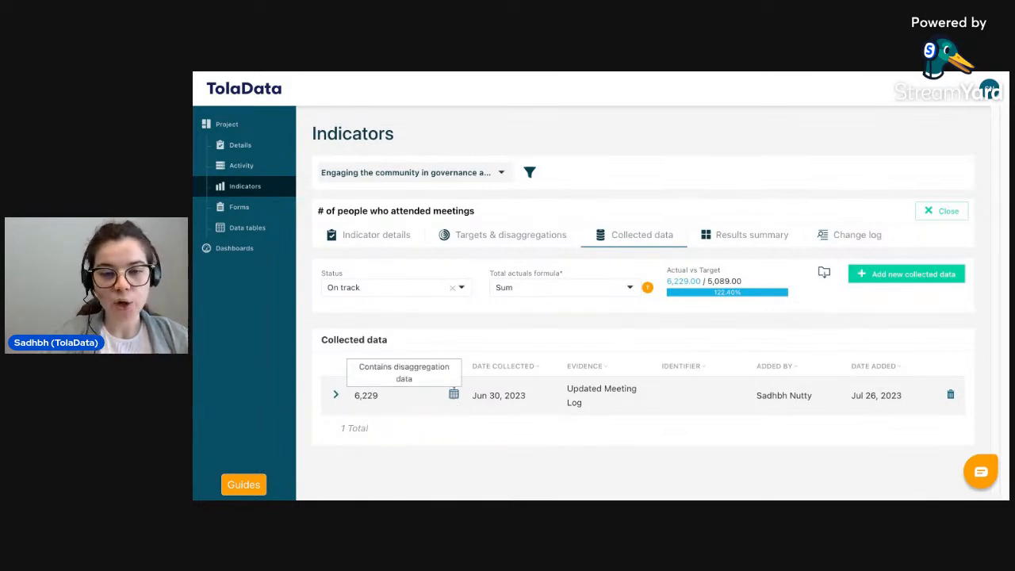
click(337, 396)
scroll(536, 350, down, 2)
scroll(536, 350, down, 4)
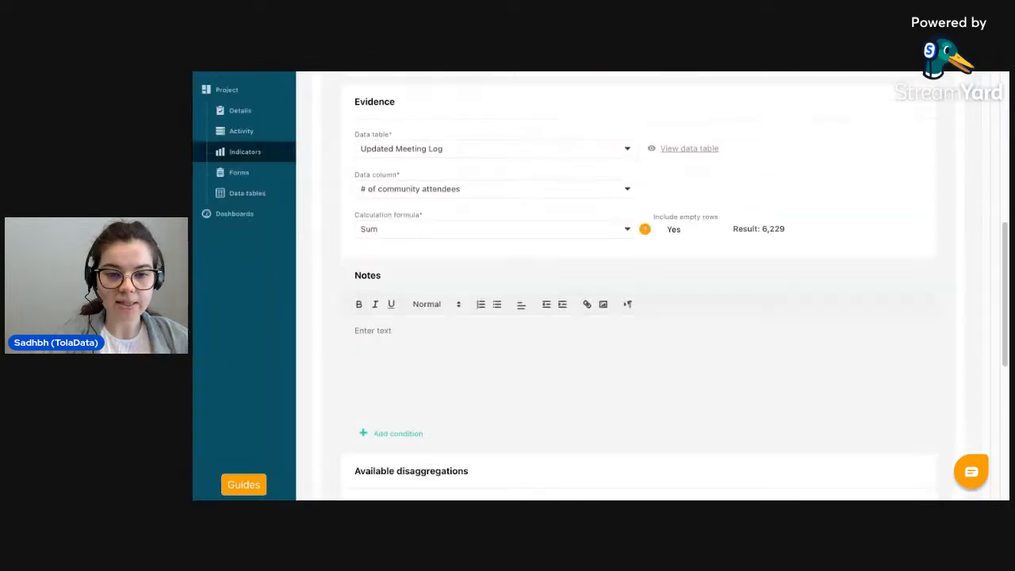
scroll(536, 350, down, 3)
scroll(537, 350, up, 4)
scroll(536, 350, up, 3)
scroll(626, 444, up, 1)
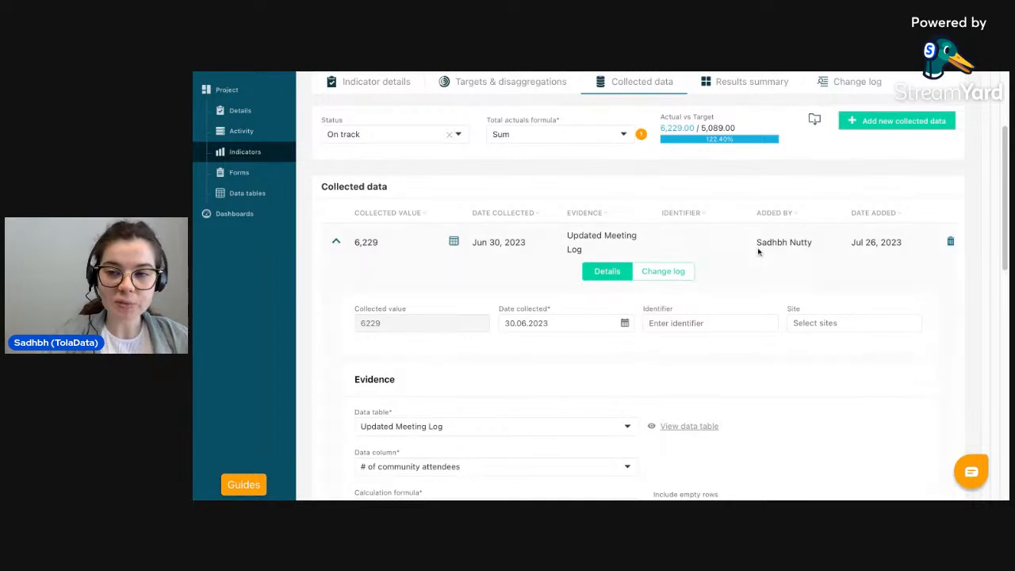
click(336, 240)
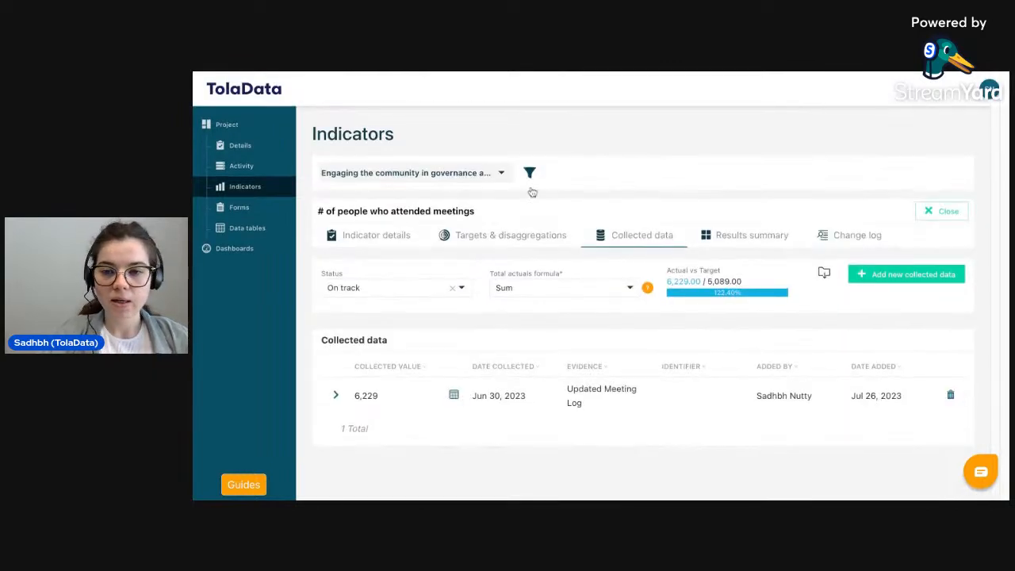
Examine the disaggregation results in the meeting attendance indicator's results summary and close the indicator.
click(710, 243)
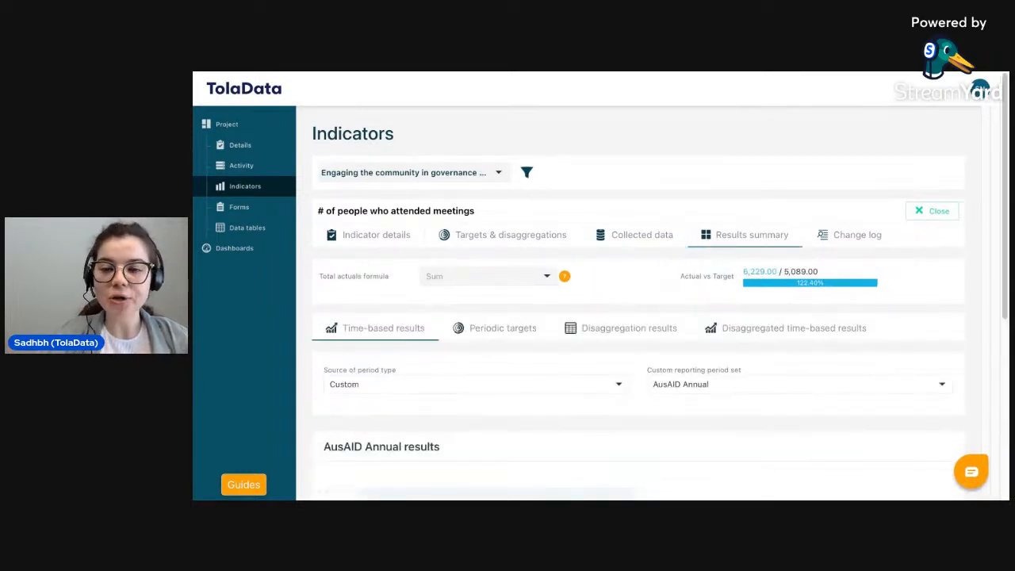
click(640, 328)
scroll(618, 378, down, 3)
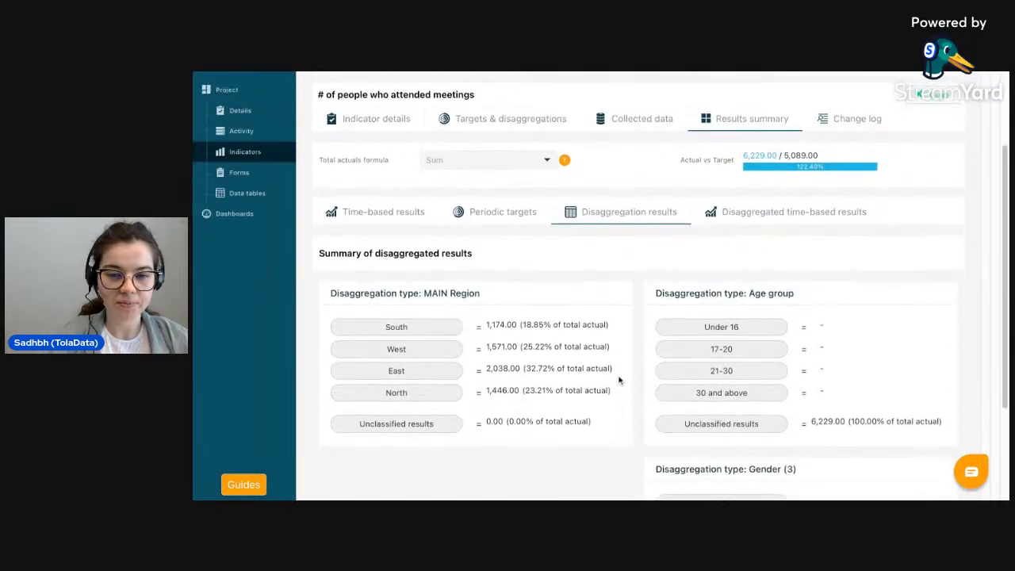
scroll(568, 327, up, 2)
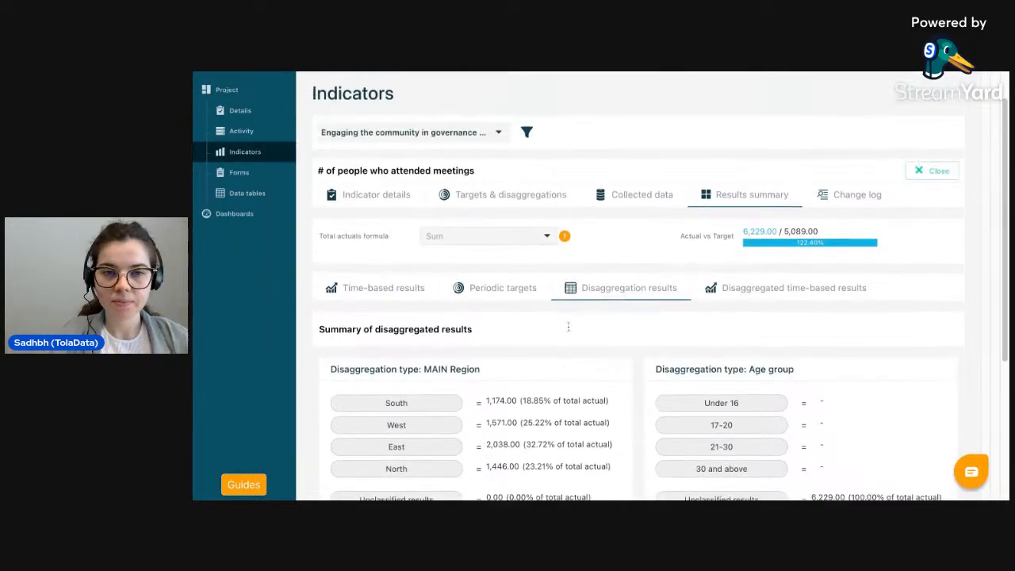
scroll(568, 326, up, 1)
click(948, 193)
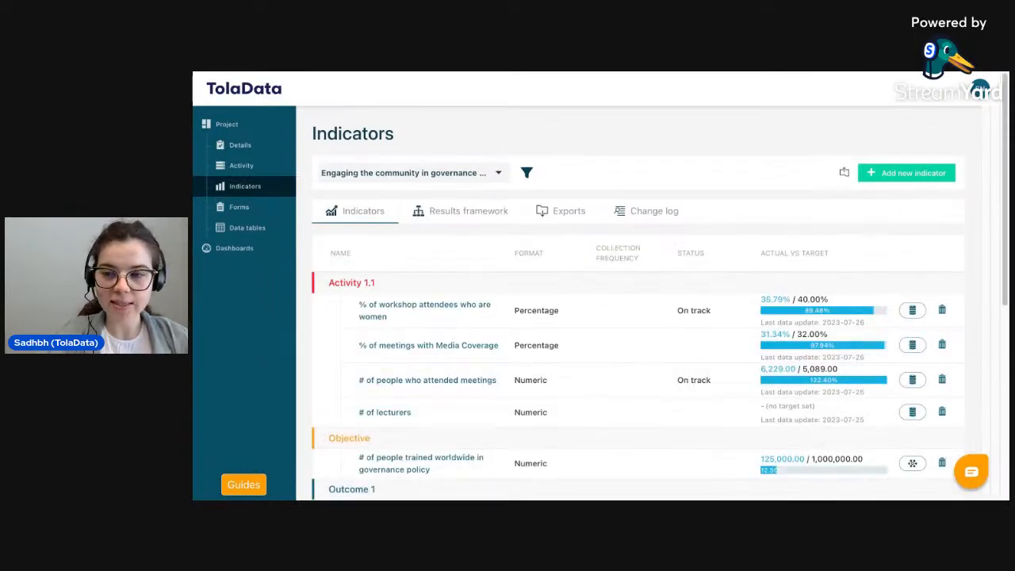
Start a new collected data entry for the indicator "# of lecturers", pulled from a data table, with collection date 30.06.2023.
scroll(600, 286, down, 3)
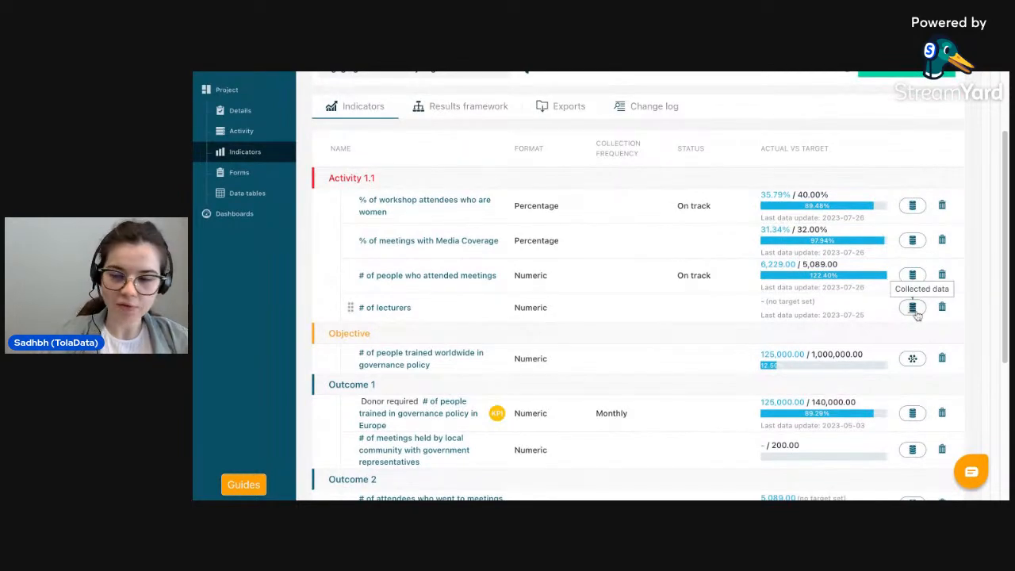
click(913, 307)
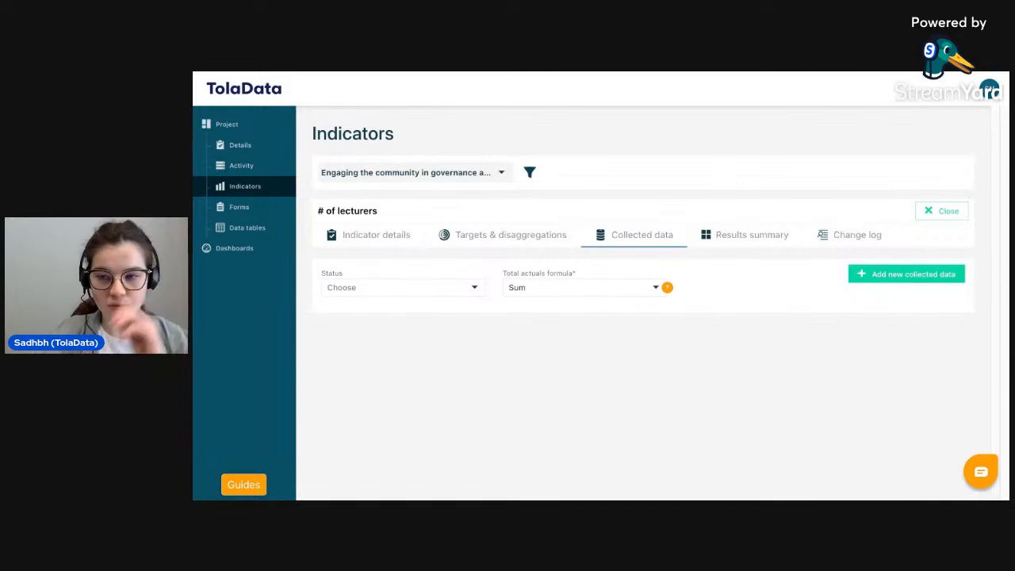
click(906, 274)
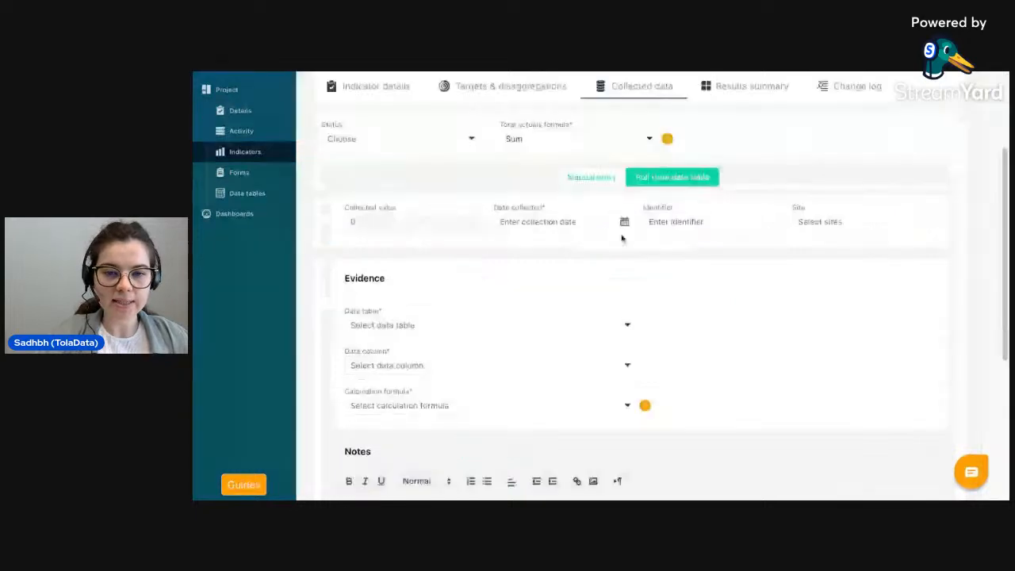
click(547, 222)
click(506, 249)
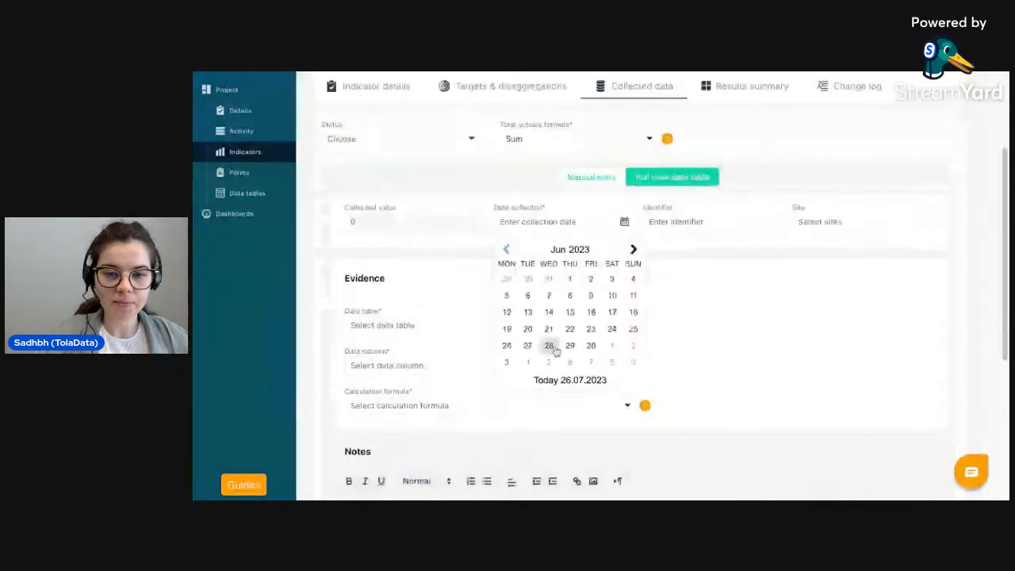
click(591, 346)
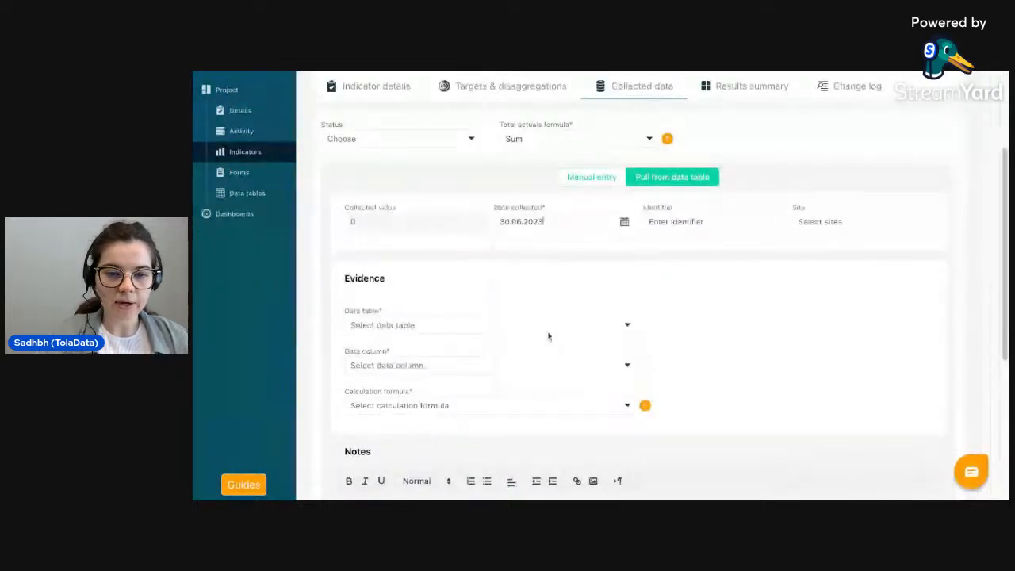
Set the lecturers entry's evidence to the Staff ID column of the Updated Meeting Log data table.
click(548, 332)
click(548, 342)
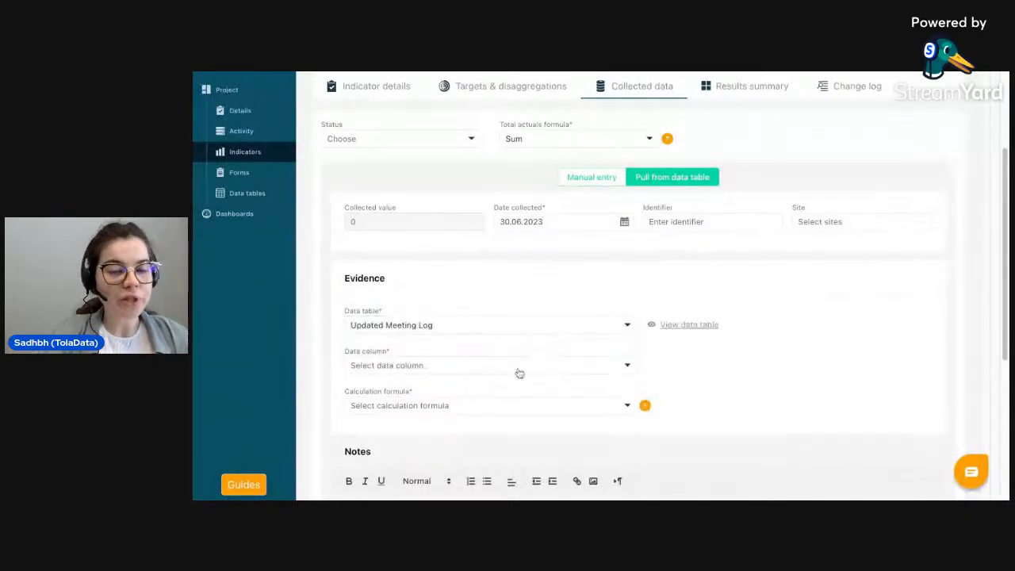
scroll(415, 199, up, 3)
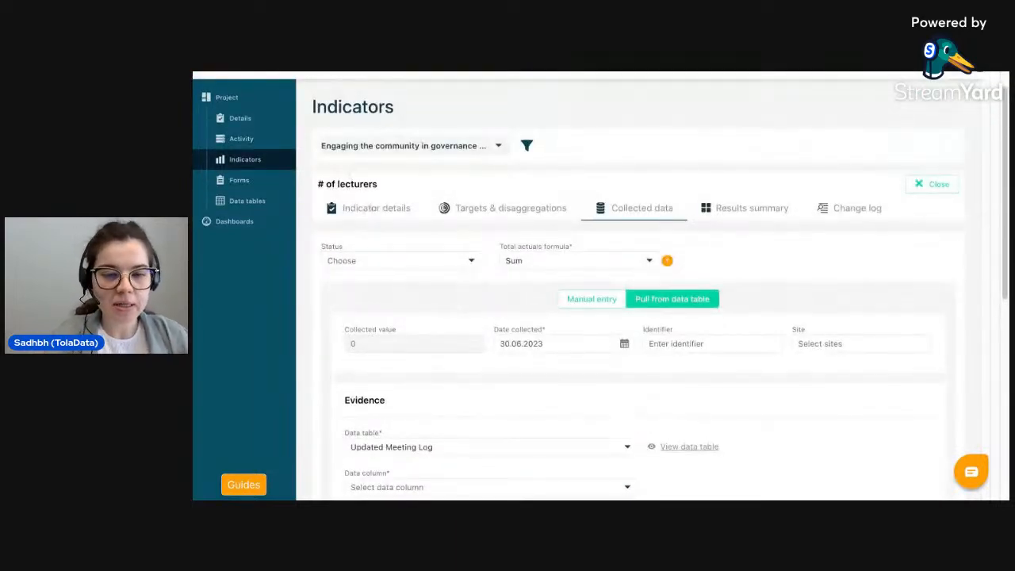
scroll(394, 329, down, 3)
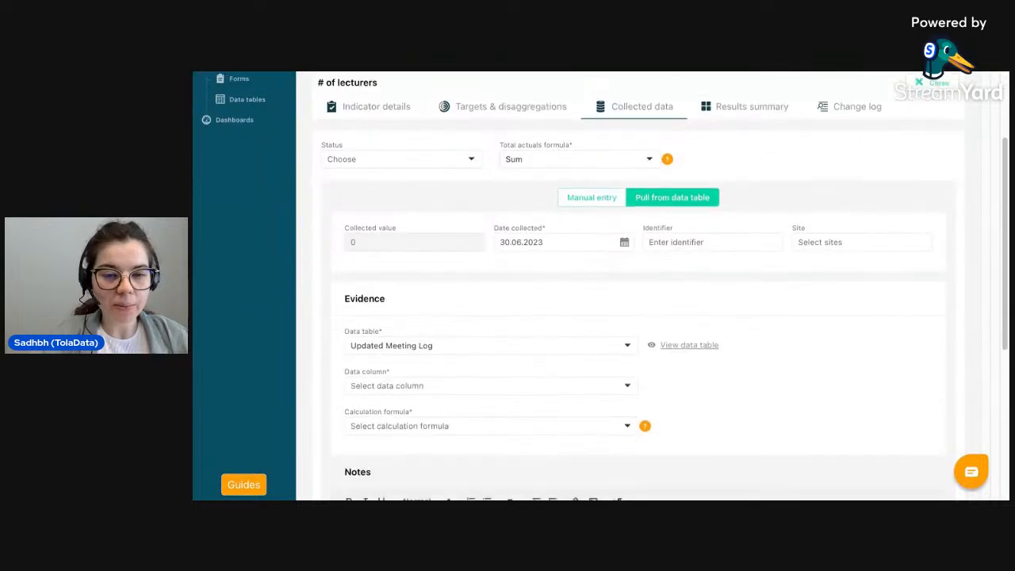
click(406, 351)
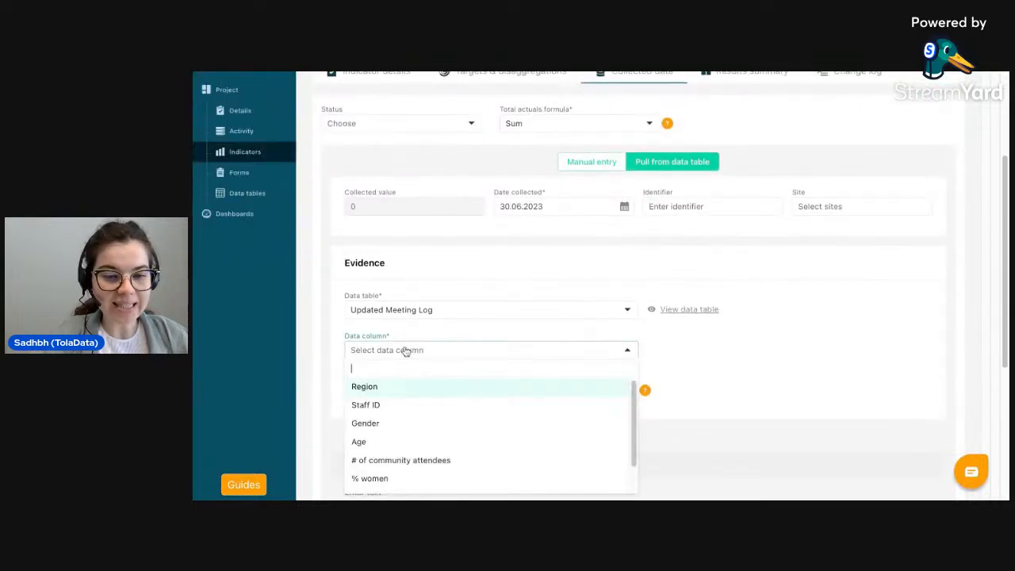
click(384, 410)
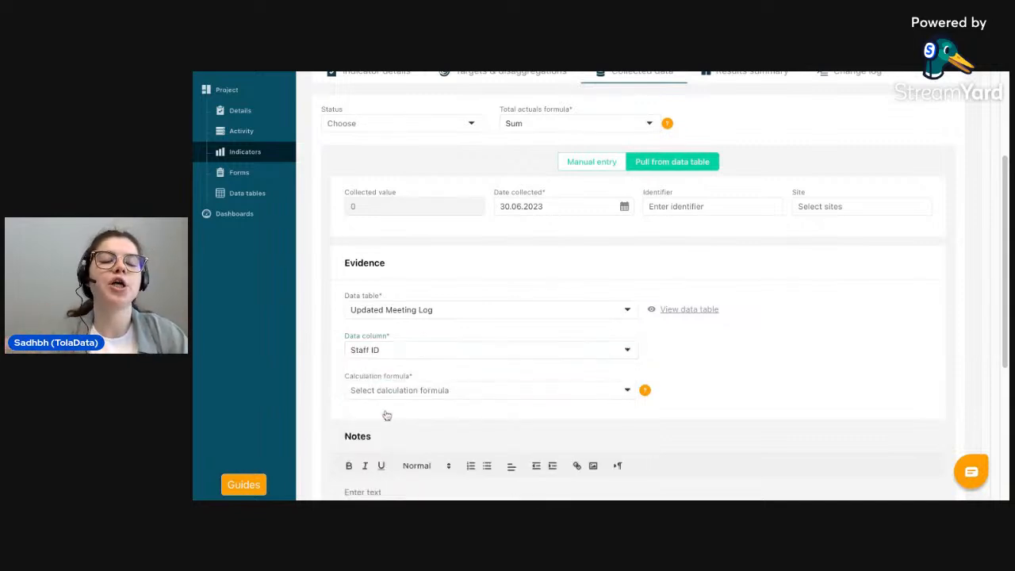
Calculate the lecturers entry with the Row count formula, counting unique values only.
scroll(632, 389, down, 1)
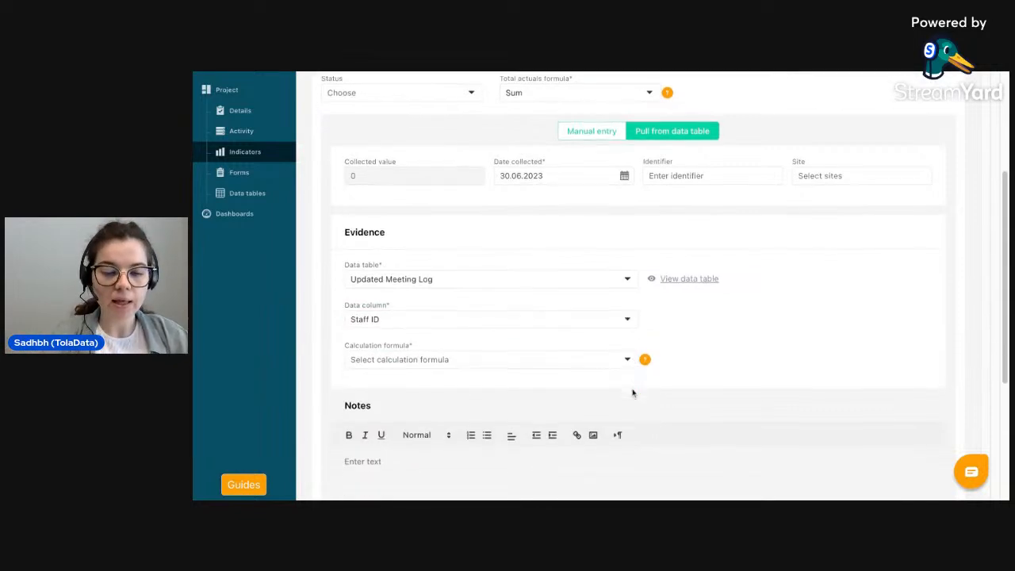
click(553, 350)
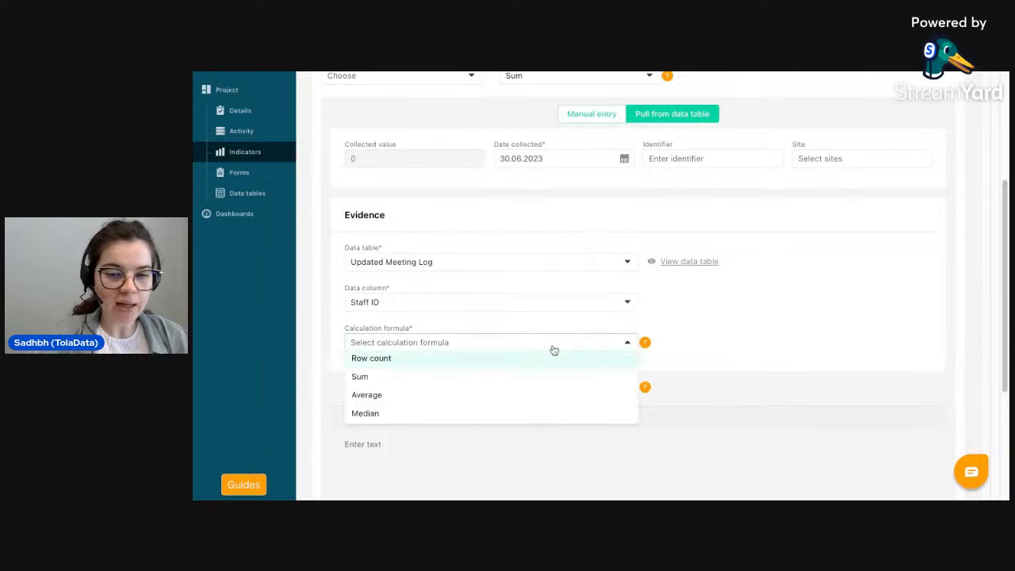
click(522, 364)
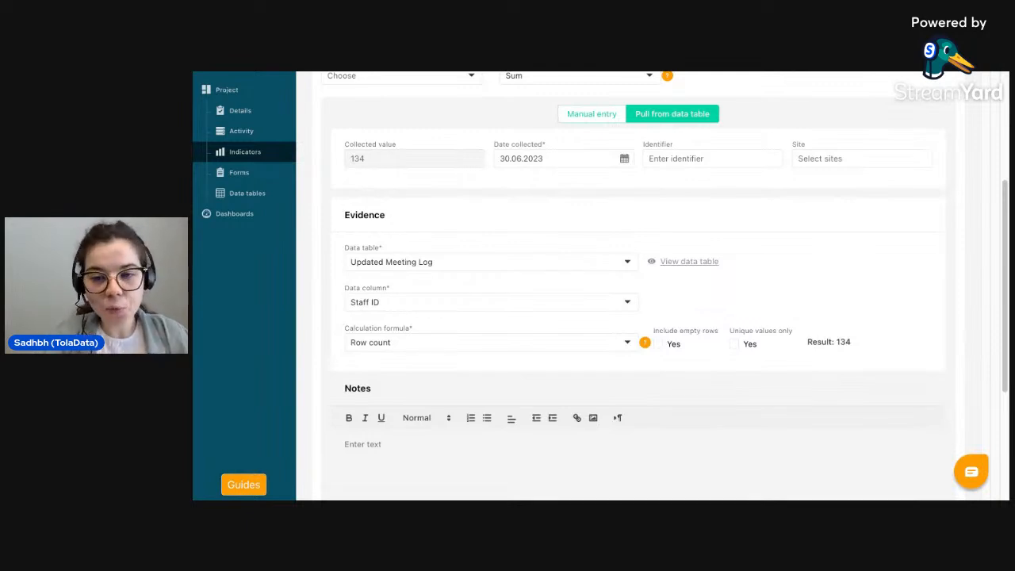
click(734, 346)
click(665, 330)
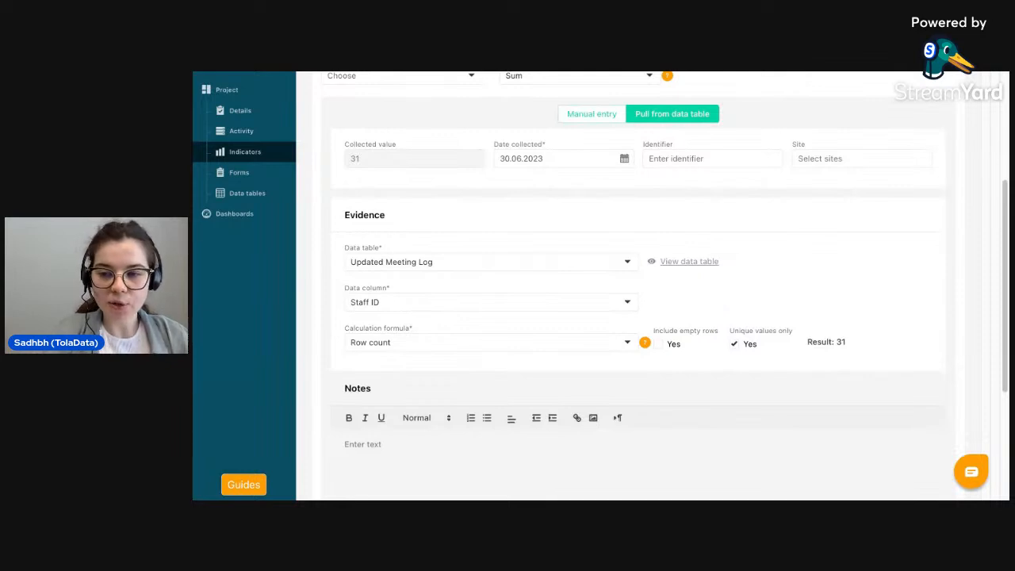
Add a condition to the lecturers entry that limits the count to rows where Gender is equal to Female.
scroll(634, 286, down, 3)
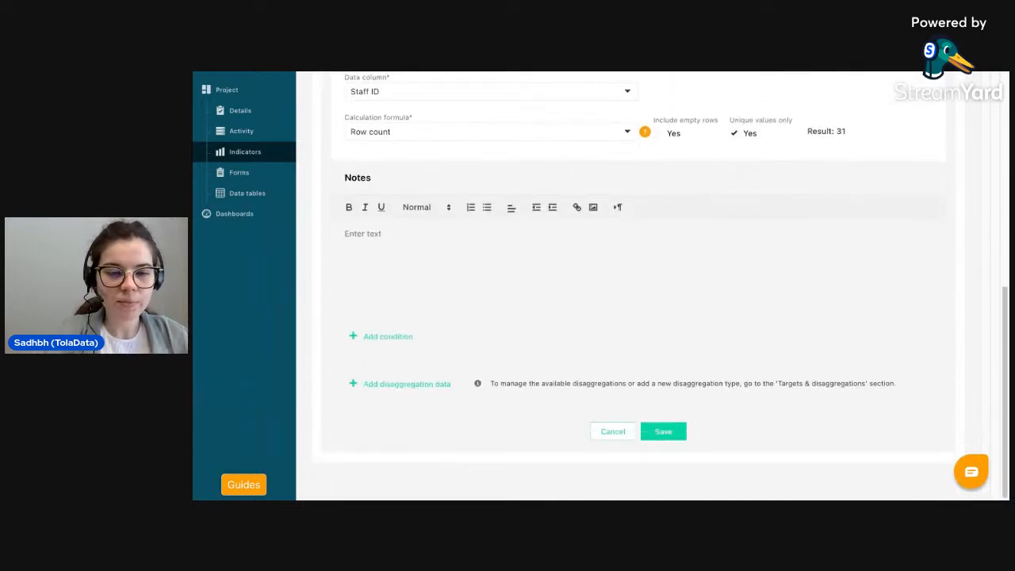
click(365, 341)
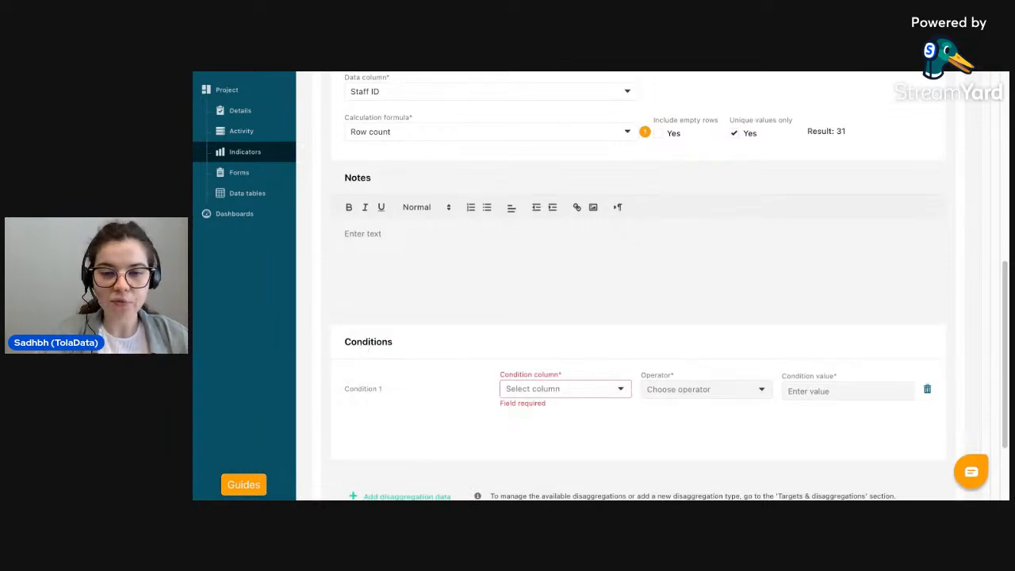
scroll(474, 363, down, 1)
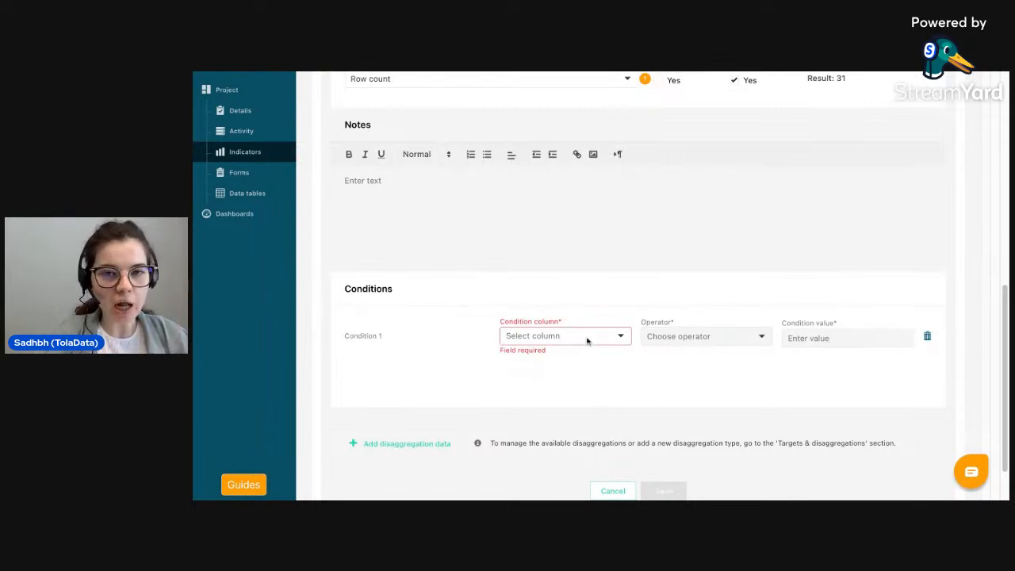
click(620, 337)
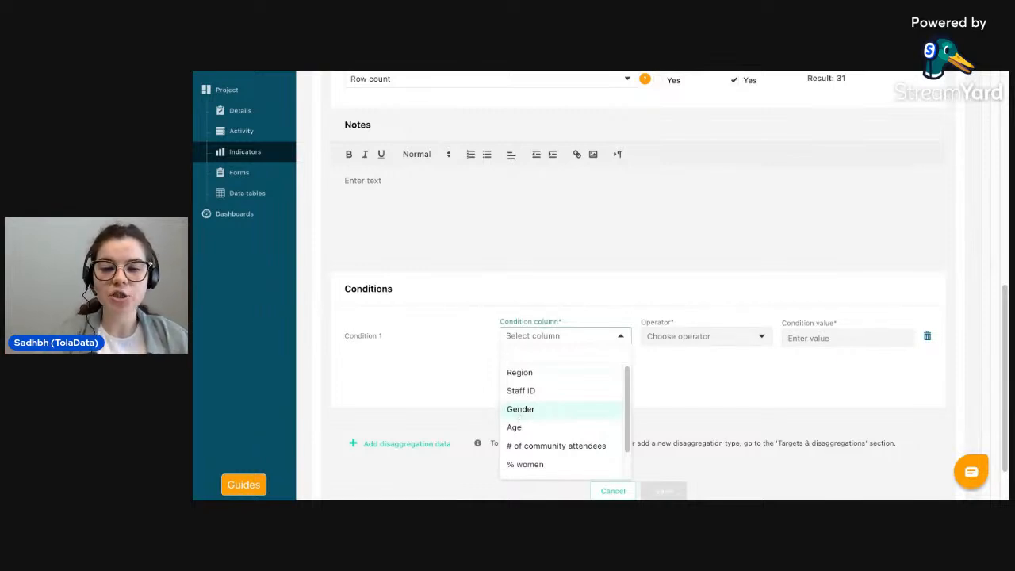
click(520, 410)
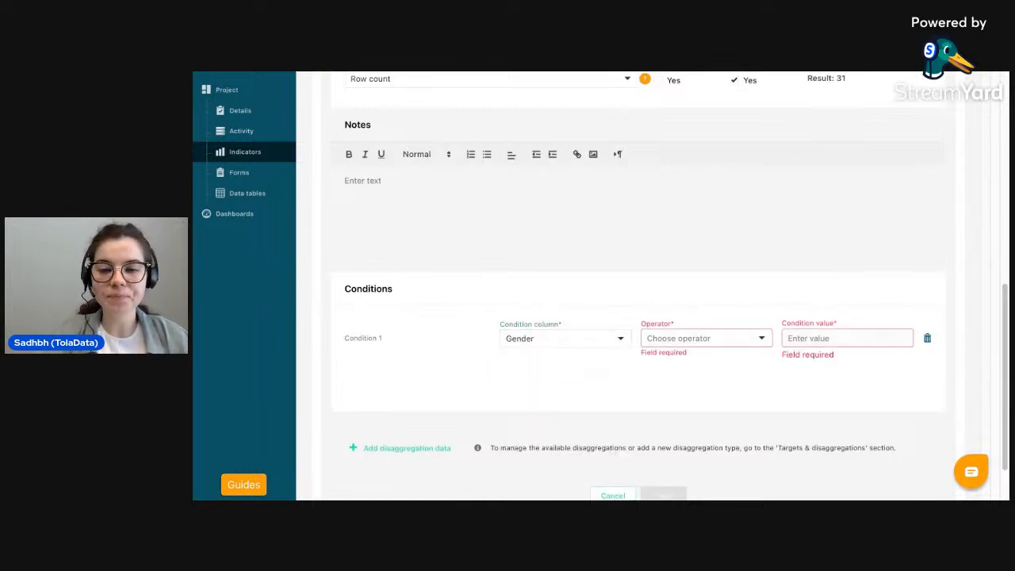
click(727, 349)
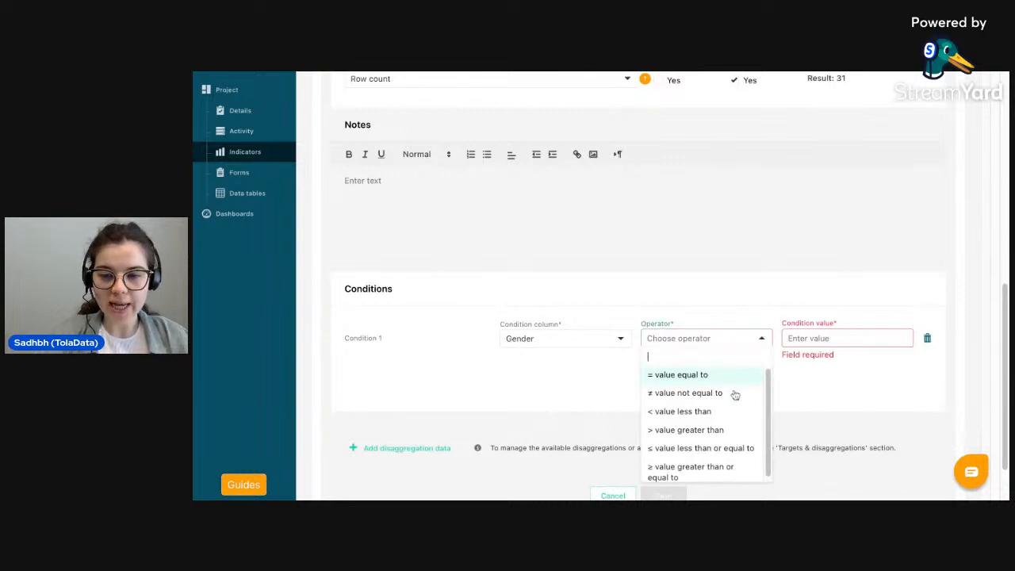
click(723, 384)
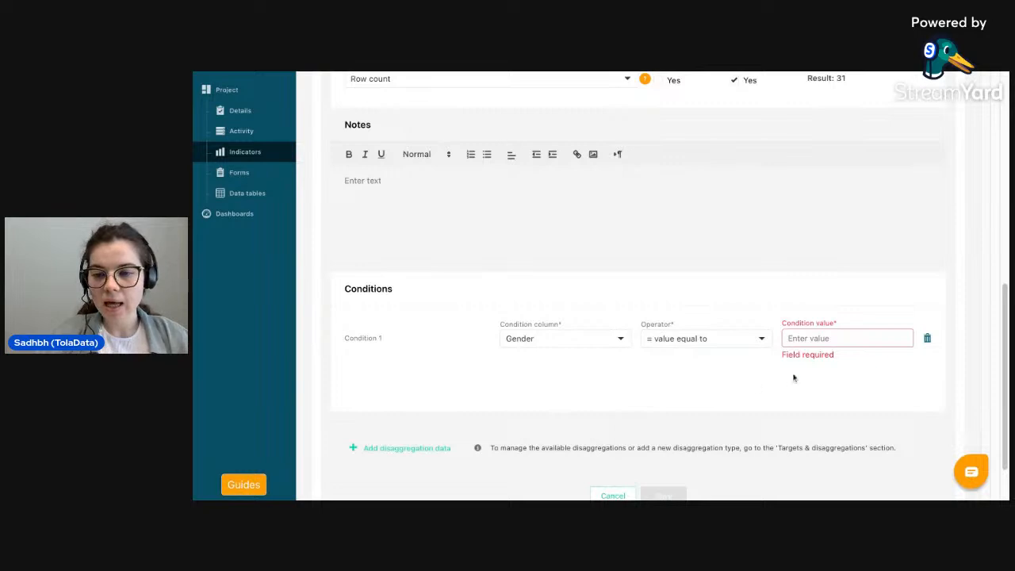
click(831, 338)
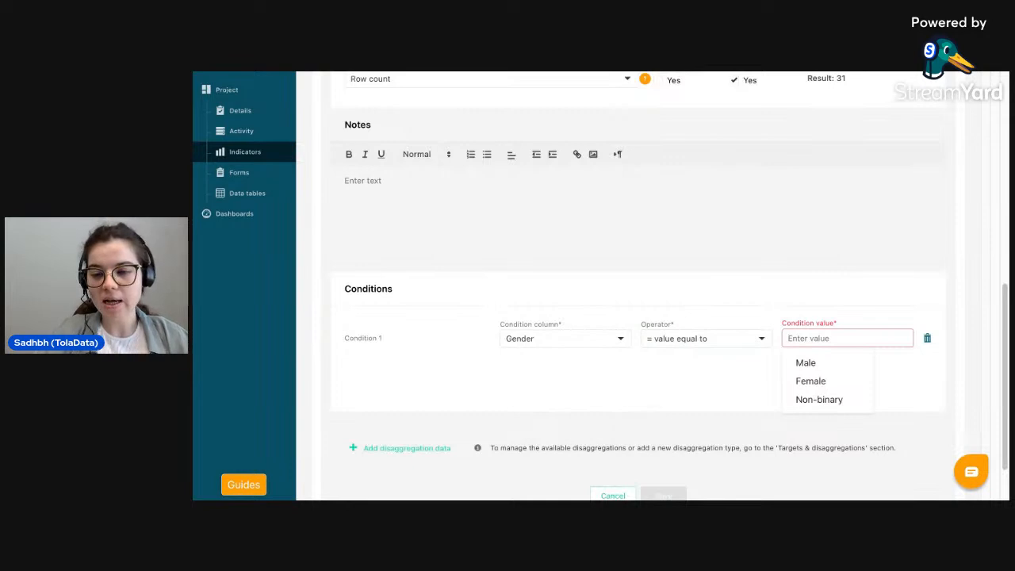
click(811, 381)
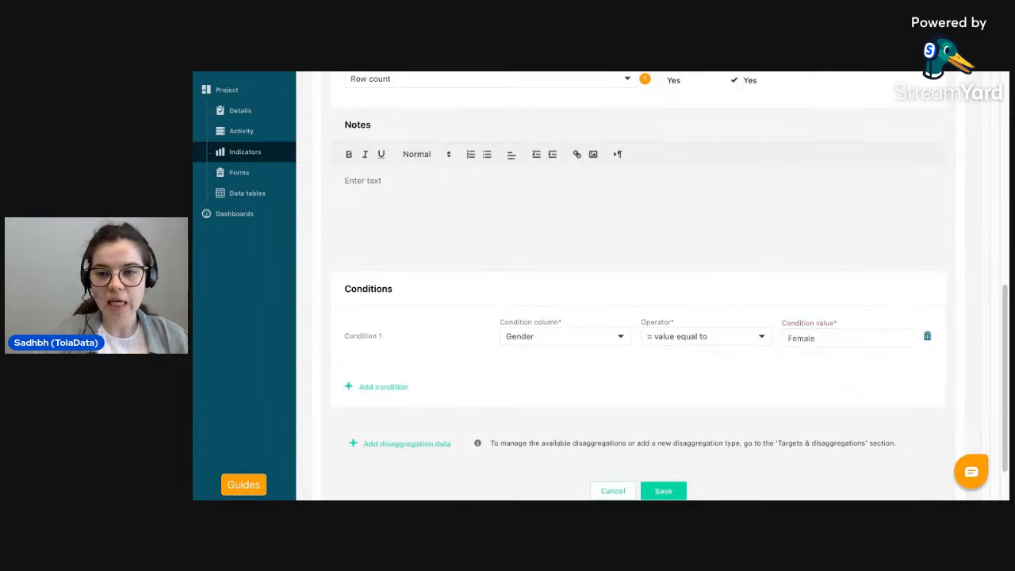
scroll(823, 152, up, 2)
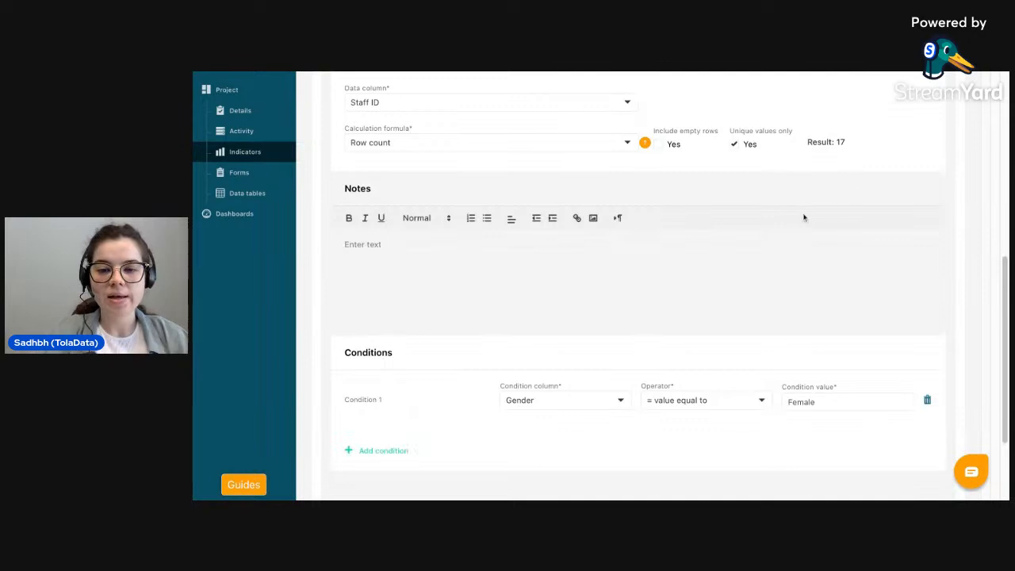
Add a second condition to the lecturers entry, joined with AND, that requires Age to be less than or equal to 34.
scroll(805, 218, down, 2)
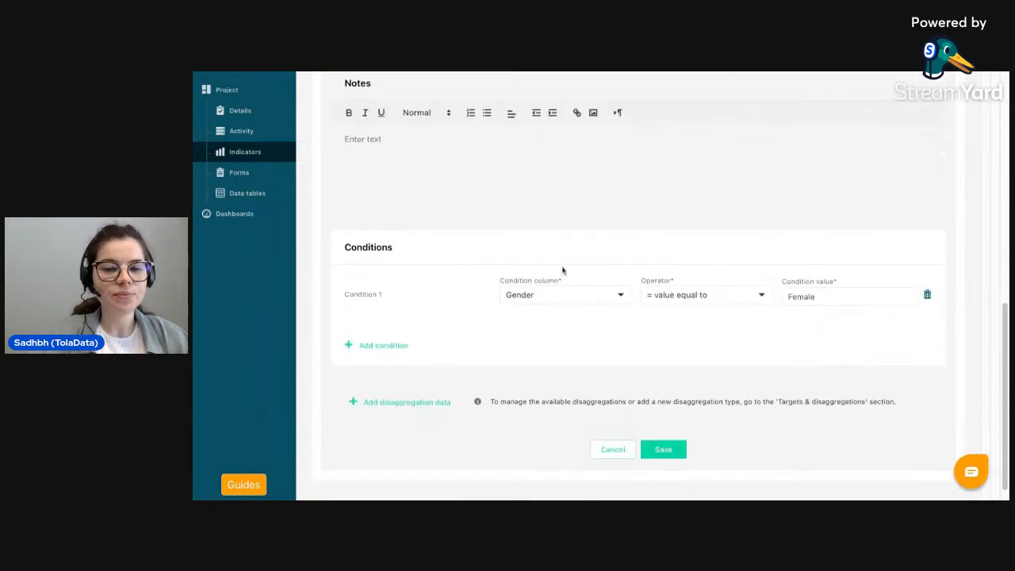
click(382, 346)
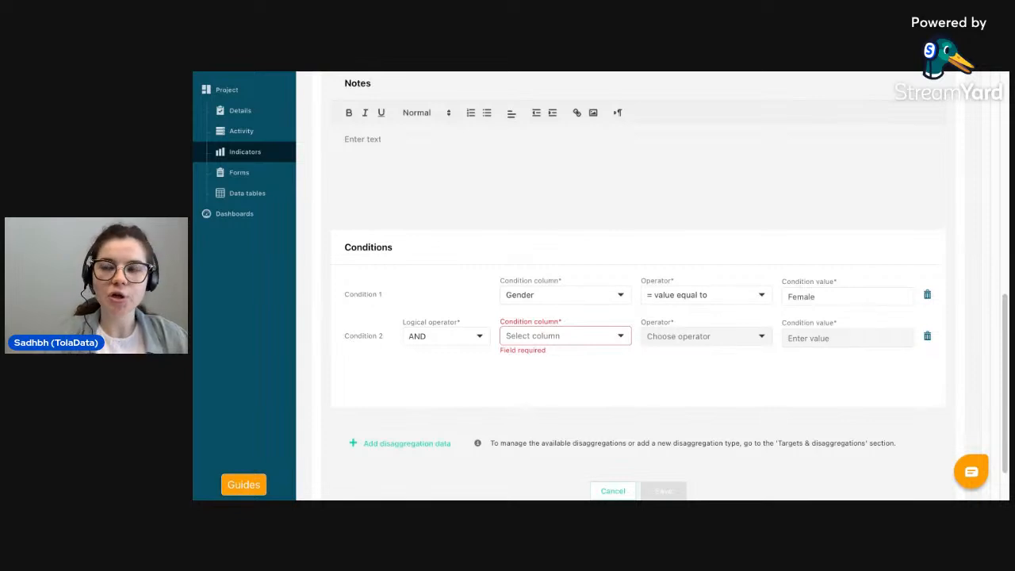
click(579, 342)
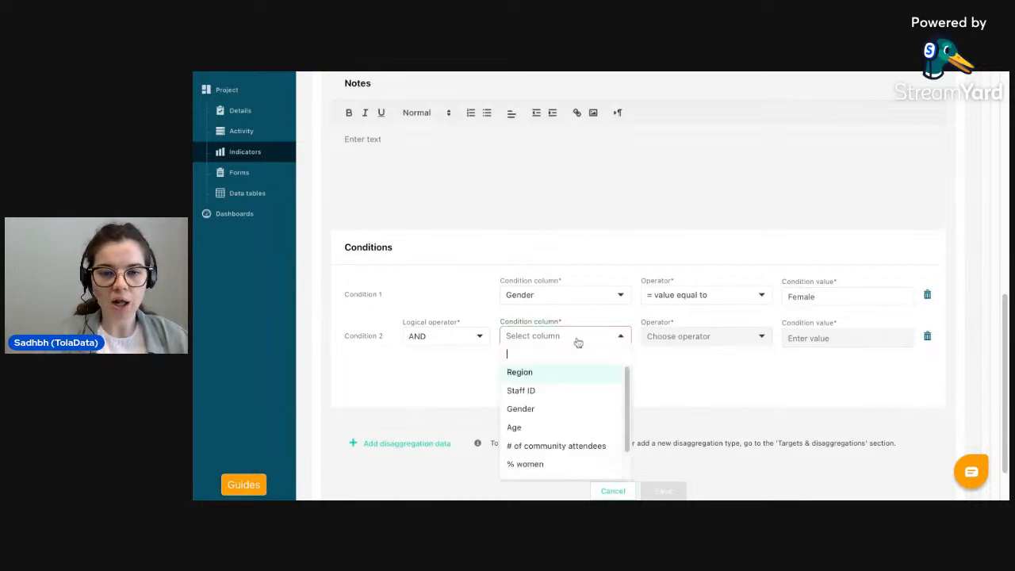
click(598, 430)
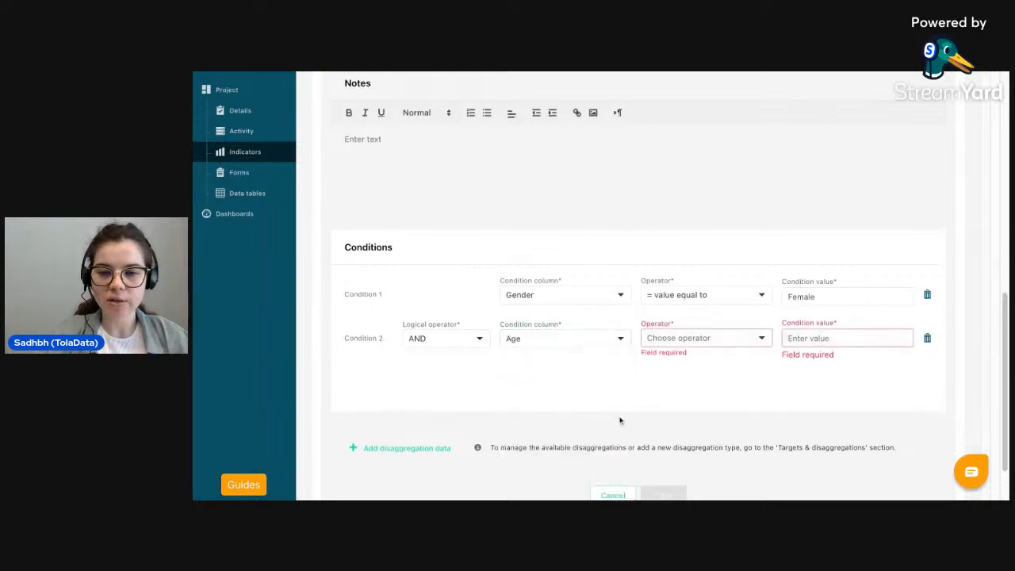
click(710, 343)
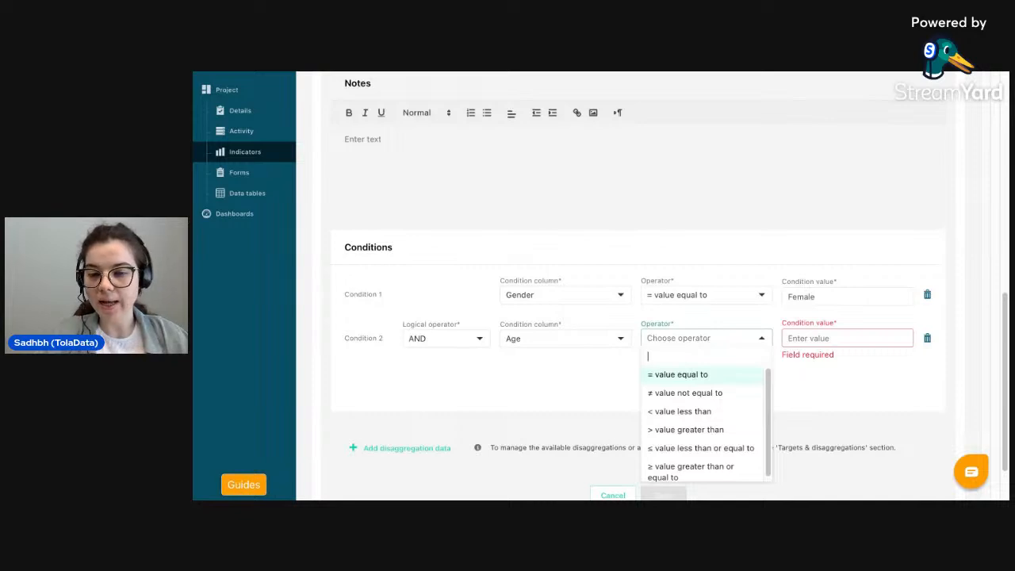
click(723, 449)
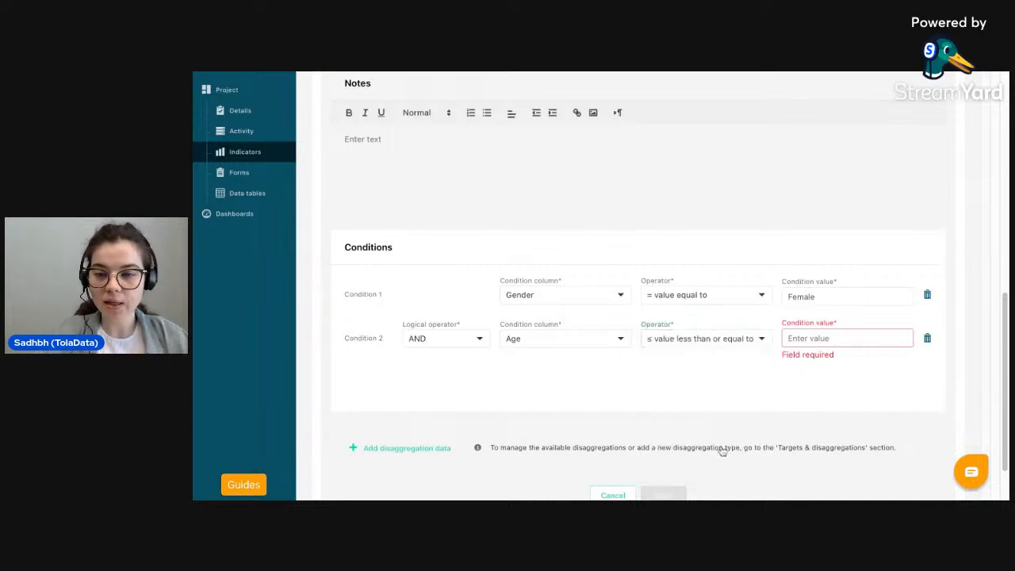
click(799, 337)
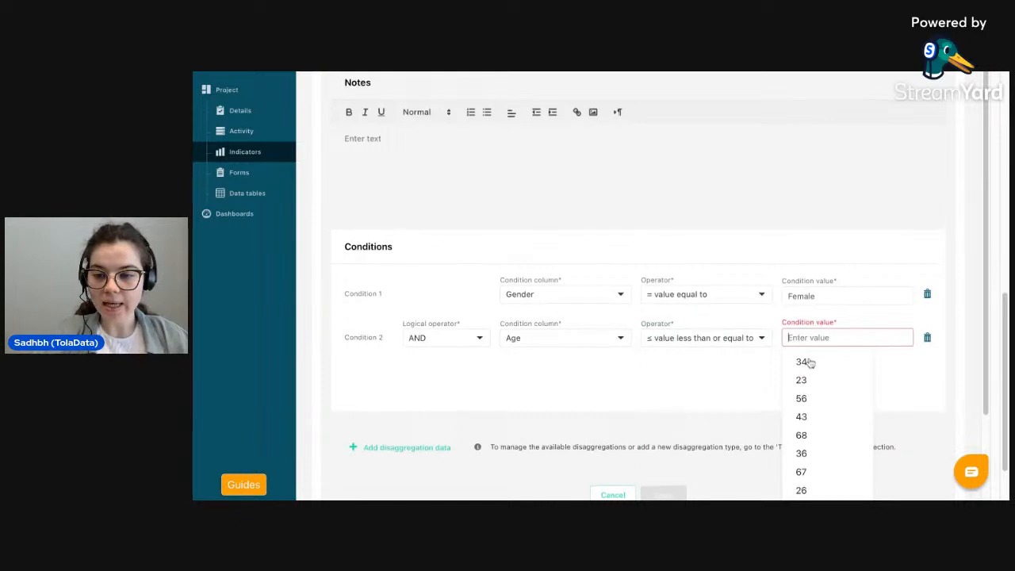
scroll(803, 349, down, 1)
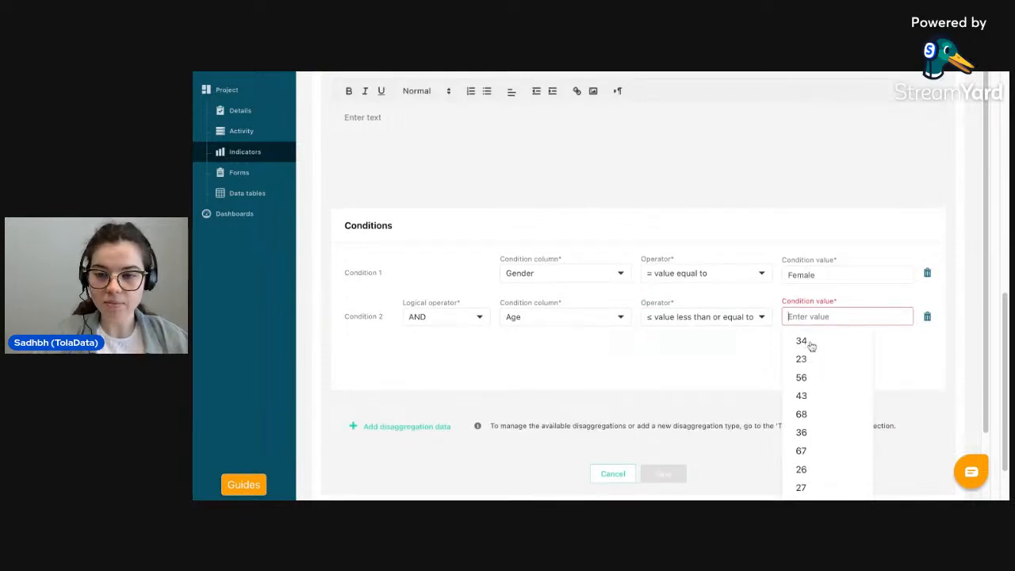
click(803, 342)
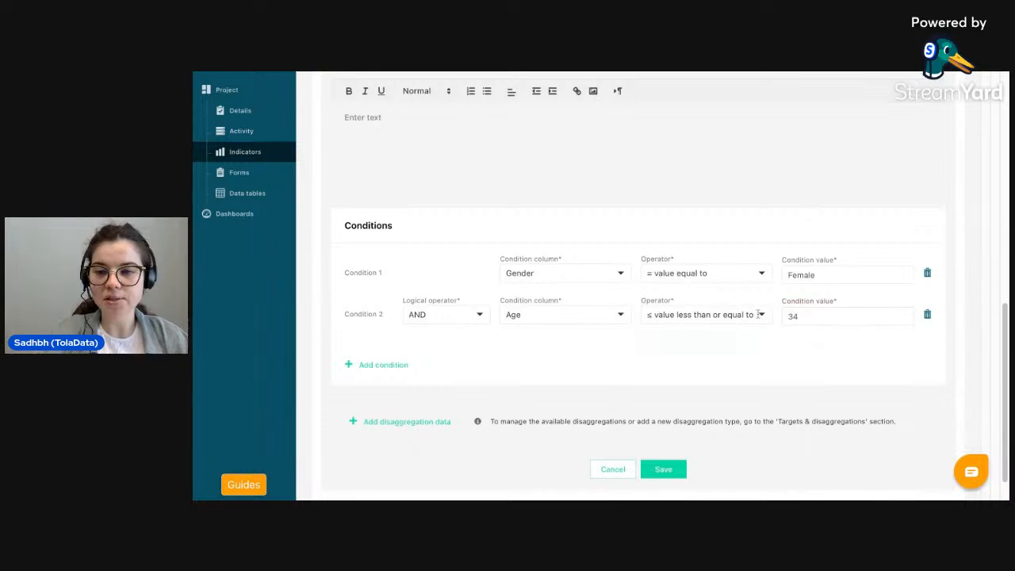
scroll(757, 315, up, 3)
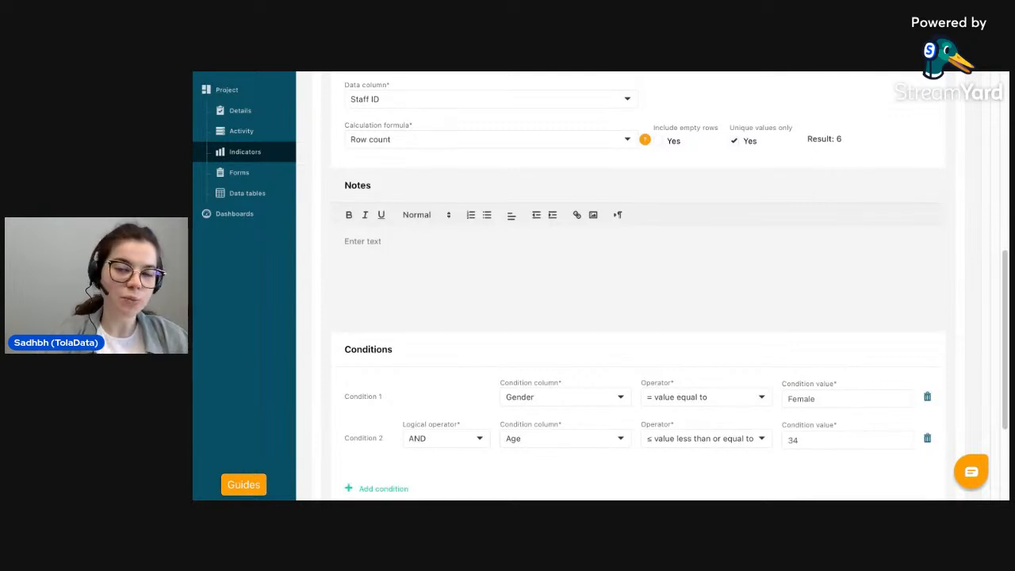
Change the second condition to an OR condition that matches rows where Gender is equal to Non-binary.
scroll(639, 285, down, 3)
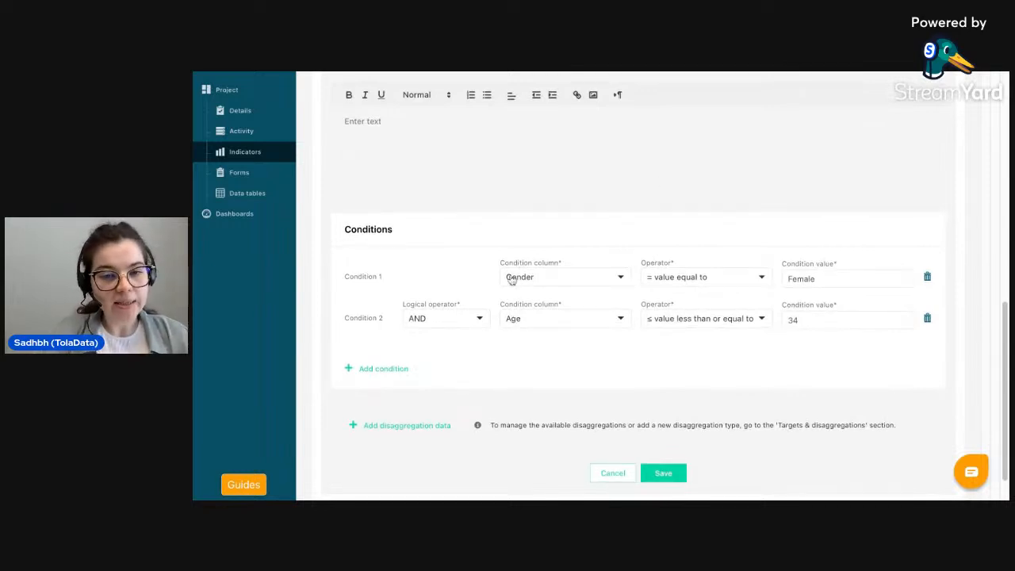
click(480, 320)
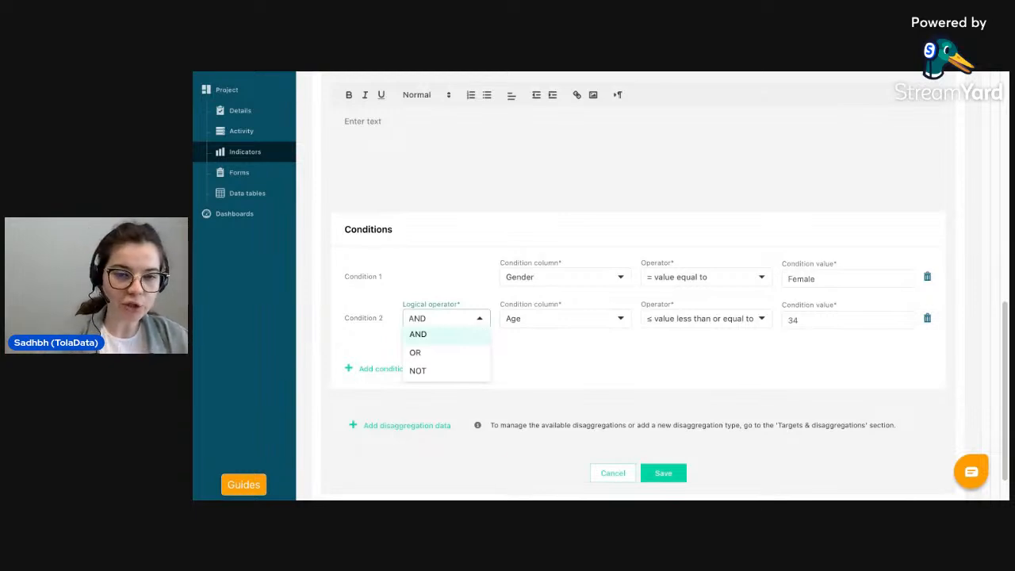
click(419, 357)
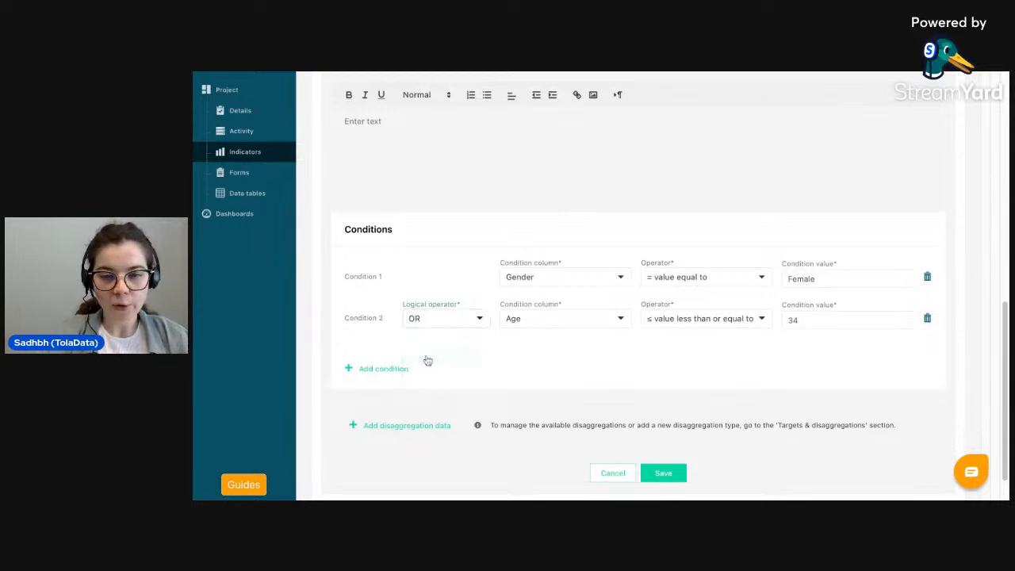
click(586, 320)
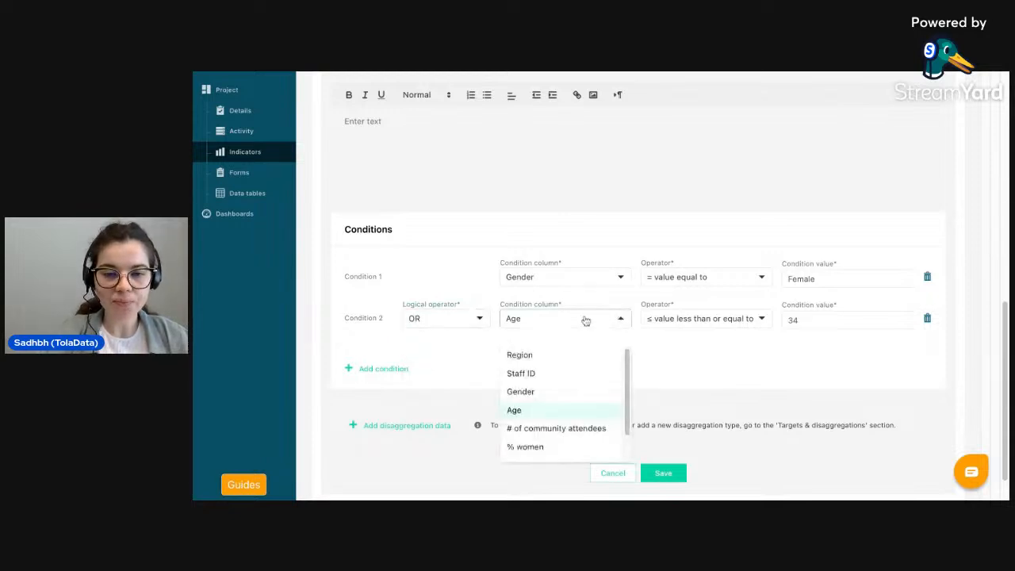
click(549, 393)
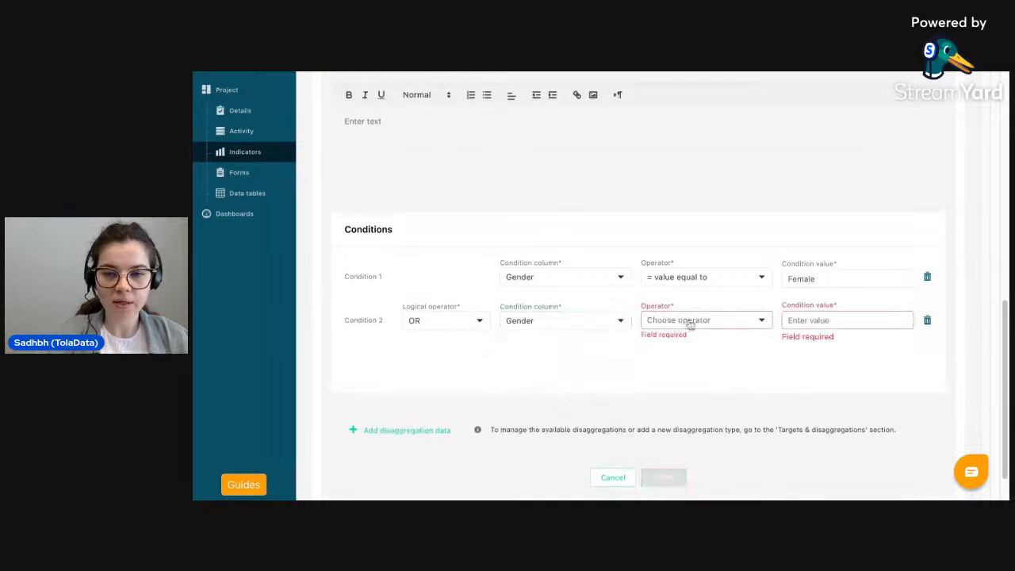
click(691, 322)
click(682, 356)
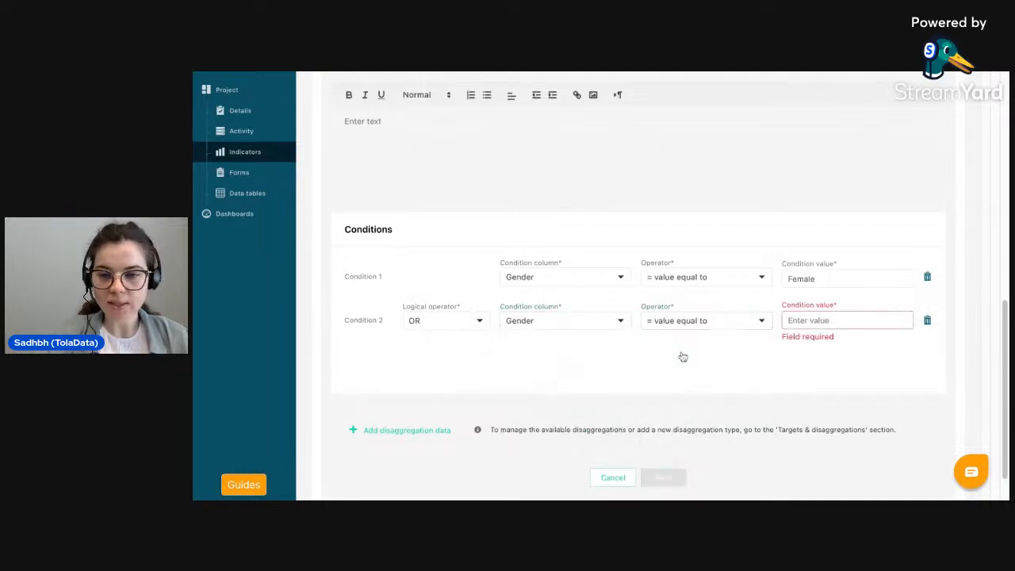
click(811, 321)
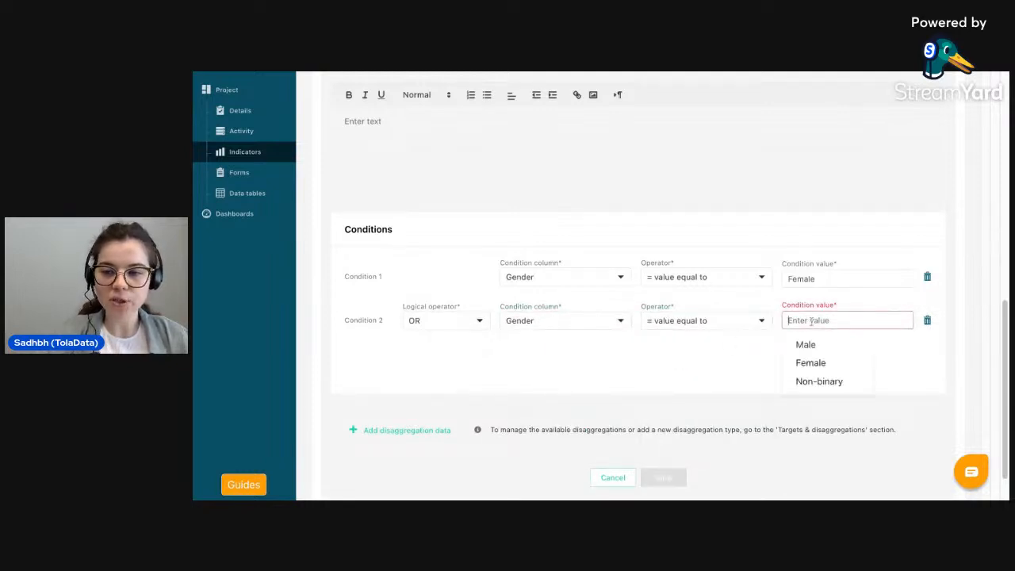
click(827, 388)
scroll(790, 264, up, 1)
scroll(791, 264, up, 2)
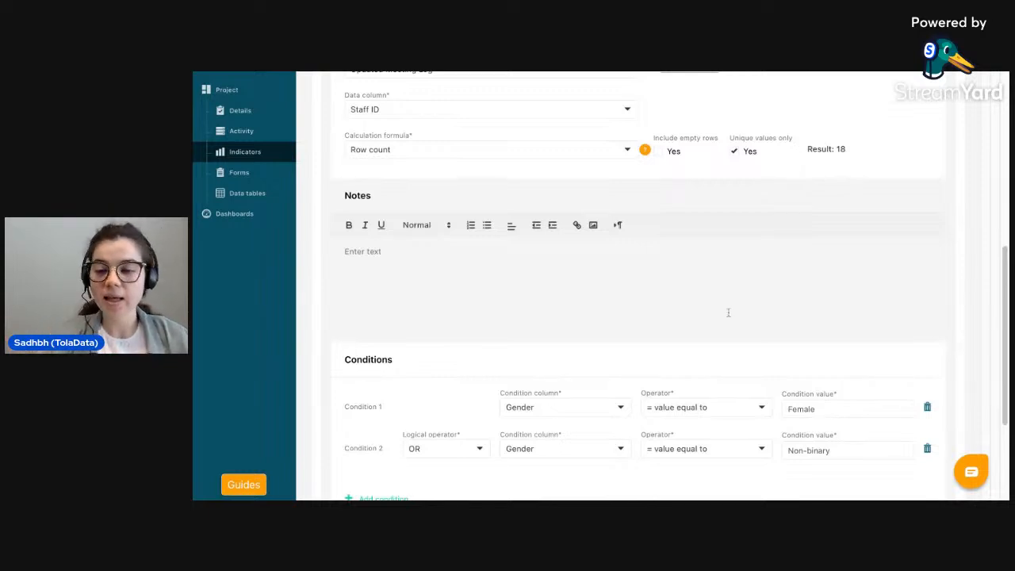
Add a third condition with the NOT operator that excludes rows where Age is greater than or equal to 36.
scroll(727, 312, down, 3)
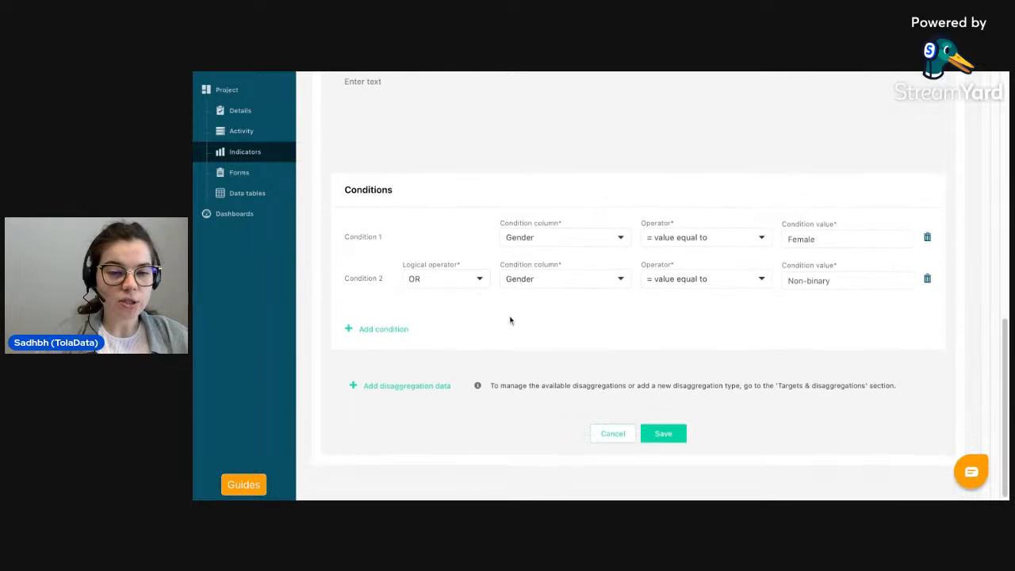
click(371, 332)
click(447, 320)
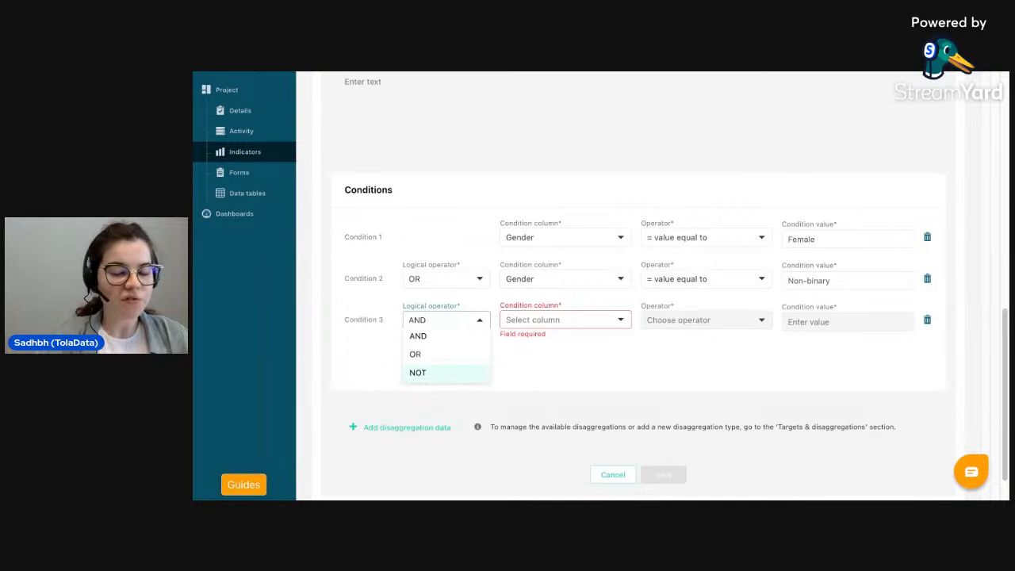
click(418, 372)
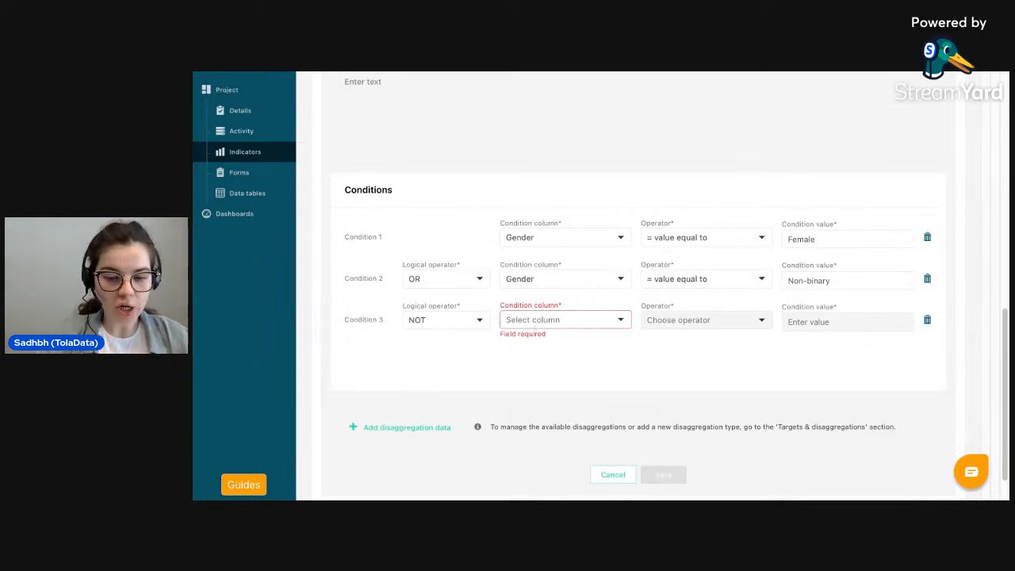
click(549, 328)
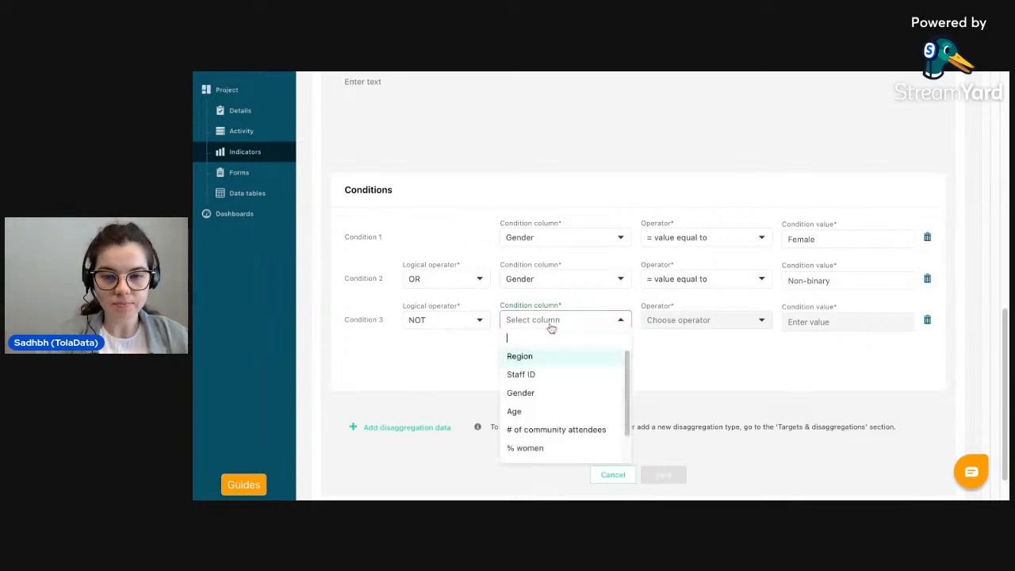
click(545, 412)
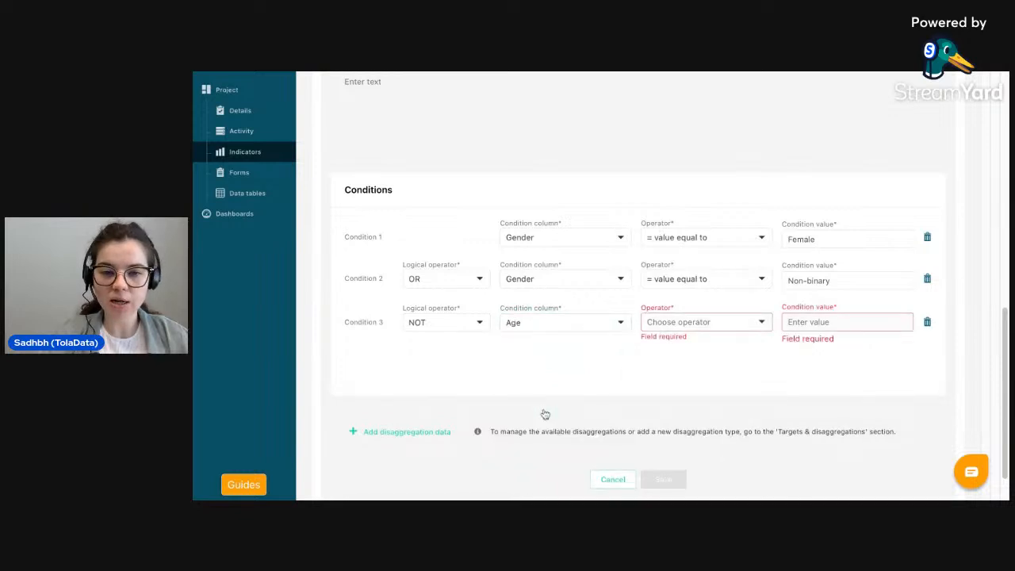
click(723, 324)
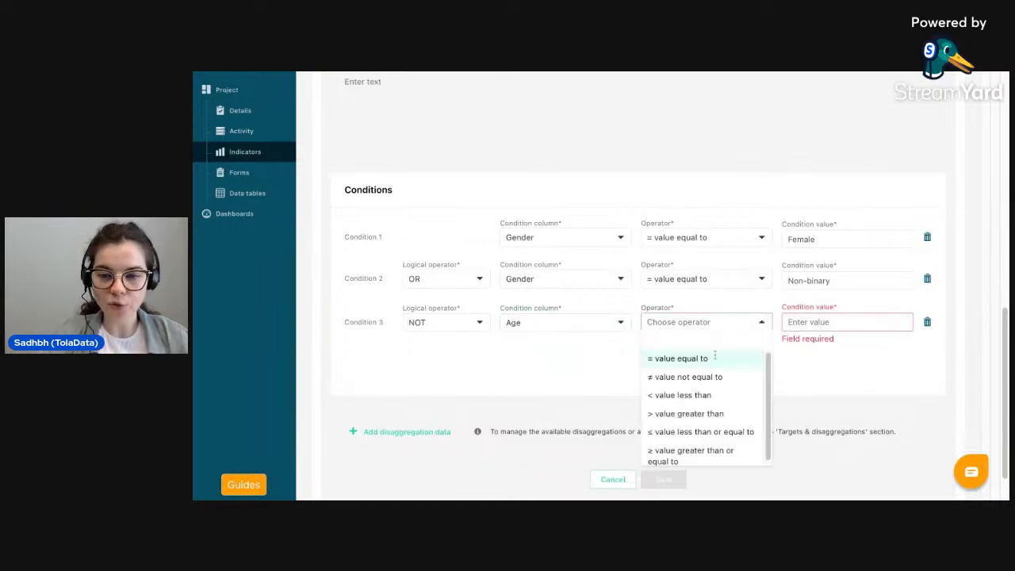
click(712, 452)
click(817, 320)
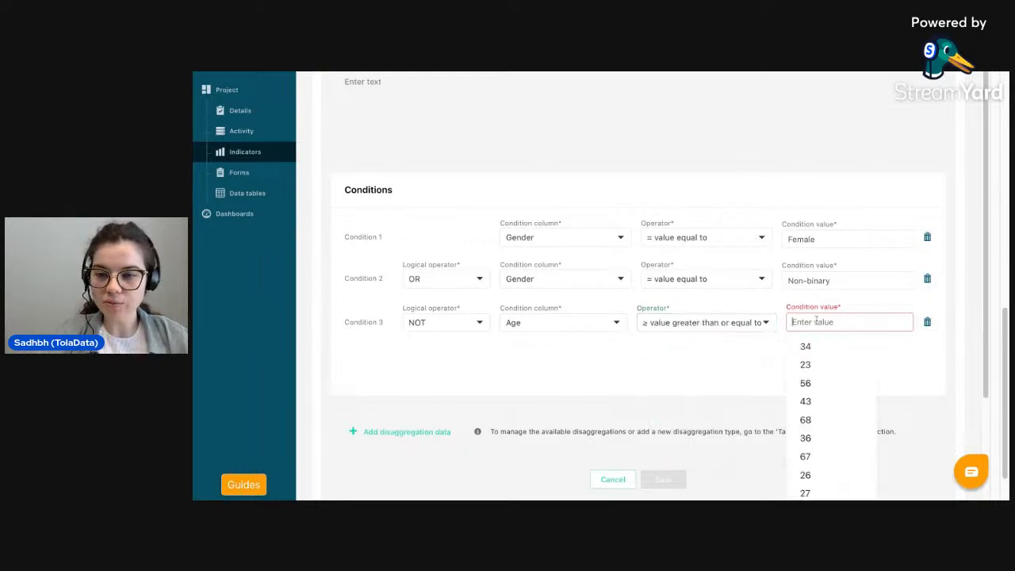
click(805, 439)
scroll(796, 344, up, 5)
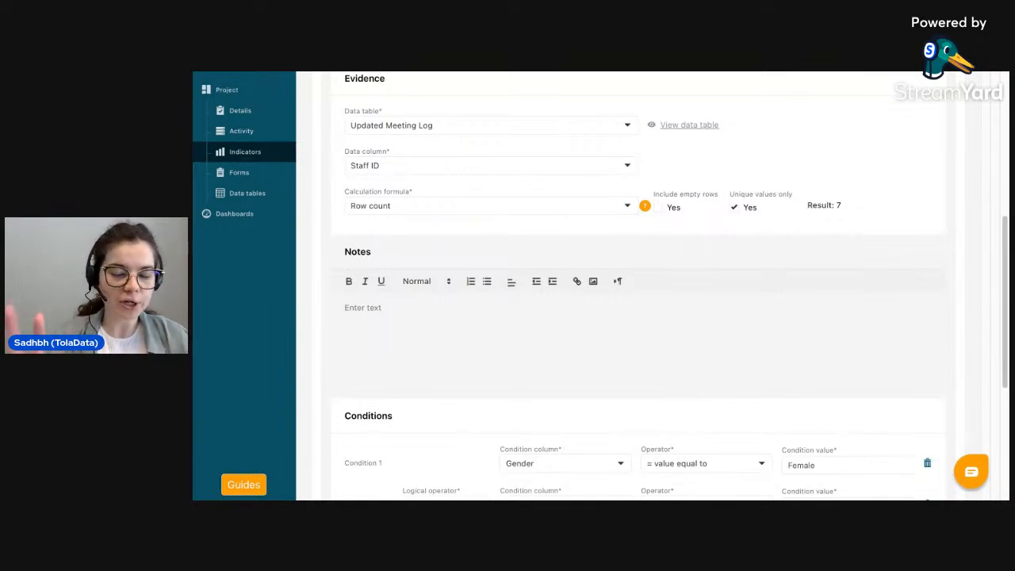
Save the collected data entry for "# of lecturers" and close the indicator to return to the indicators list.
scroll(820, 223, down, 5)
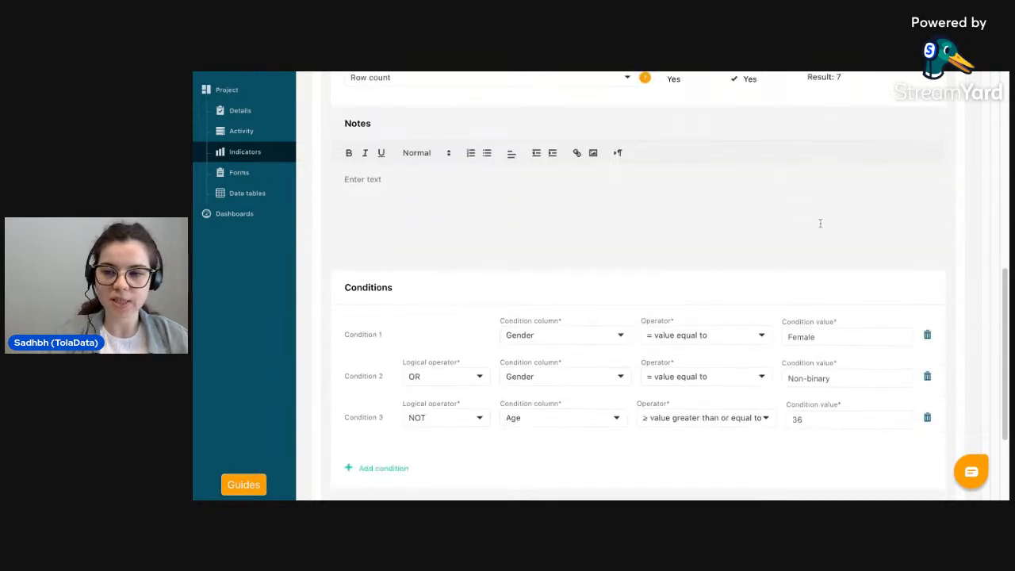
click(679, 474)
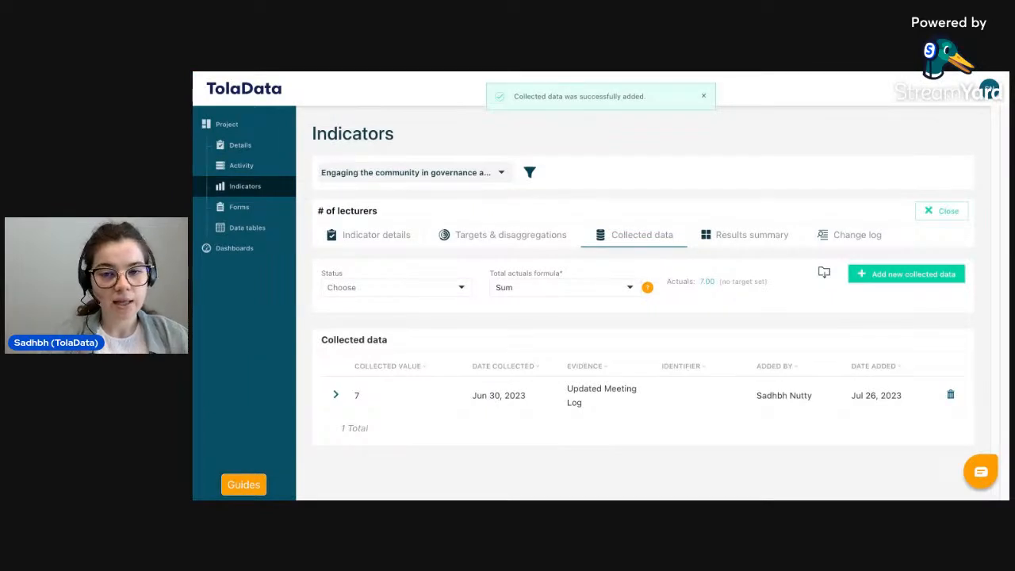
click(958, 210)
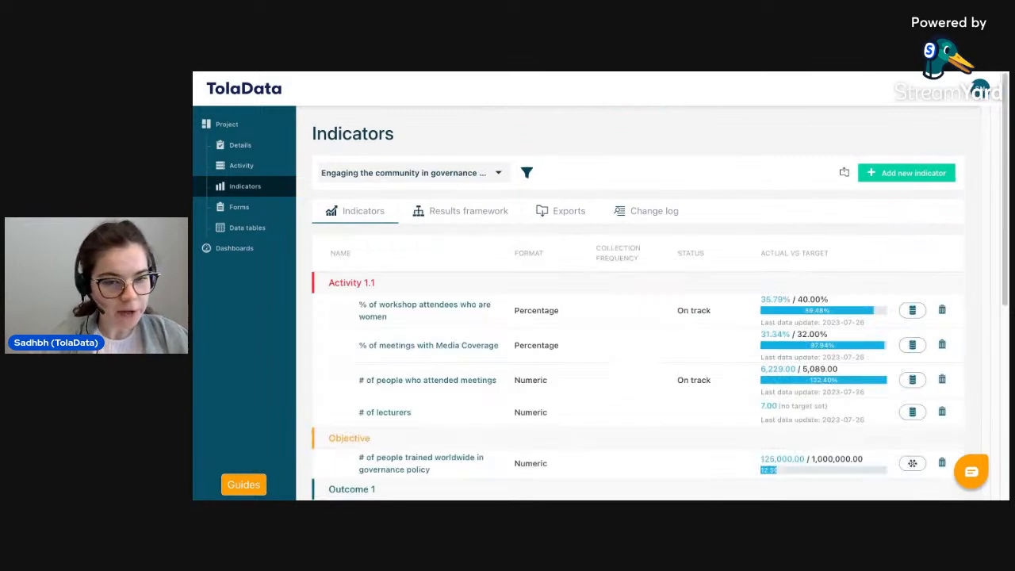
scroll(950, 289, down, 1)
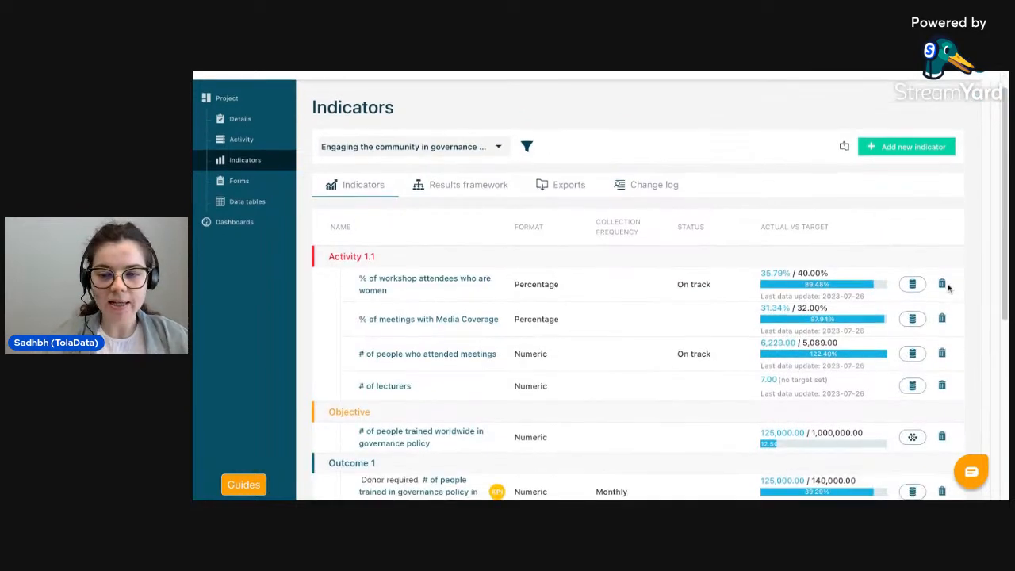